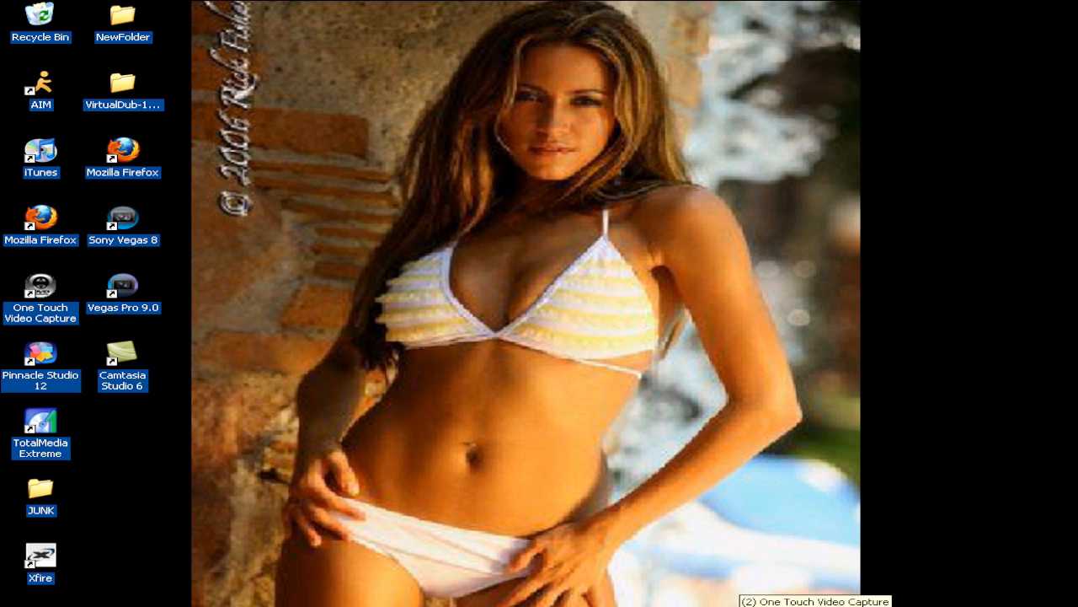
# Open the One Touch Video Capture window with its video window
pyautogui.click(738, 606)
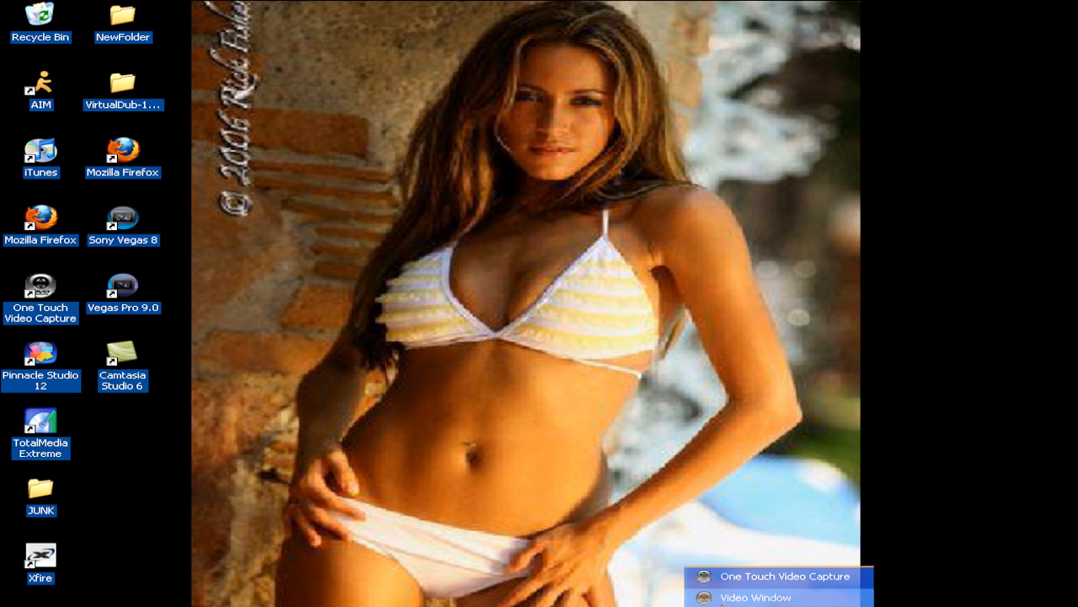
pyautogui.click(736, 579)
pyautogui.click(740, 605)
pyautogui.click(745, 598)
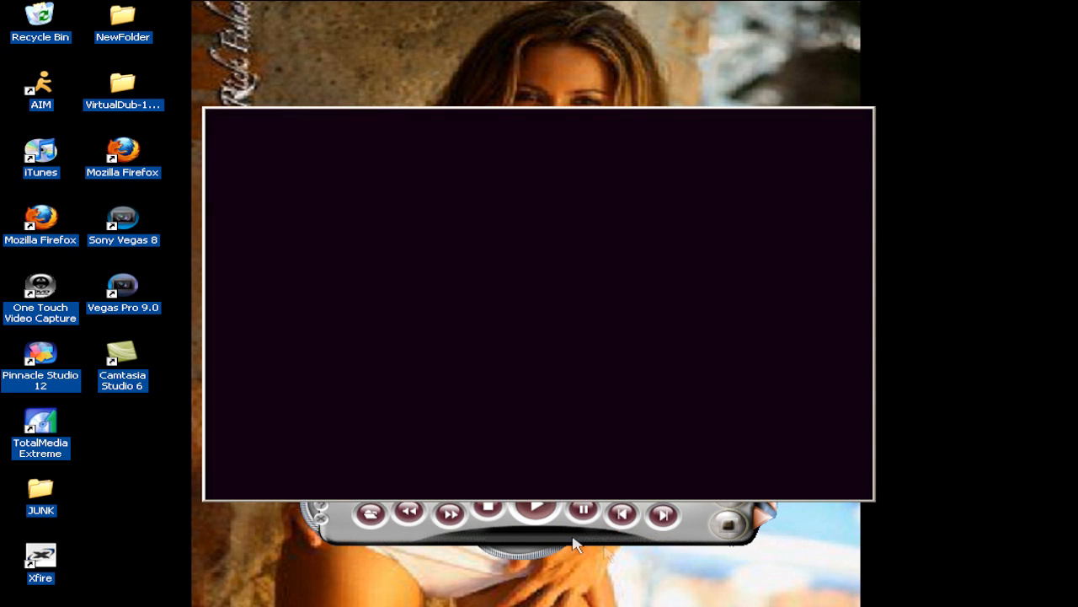
pyautogui.click(539, 538)
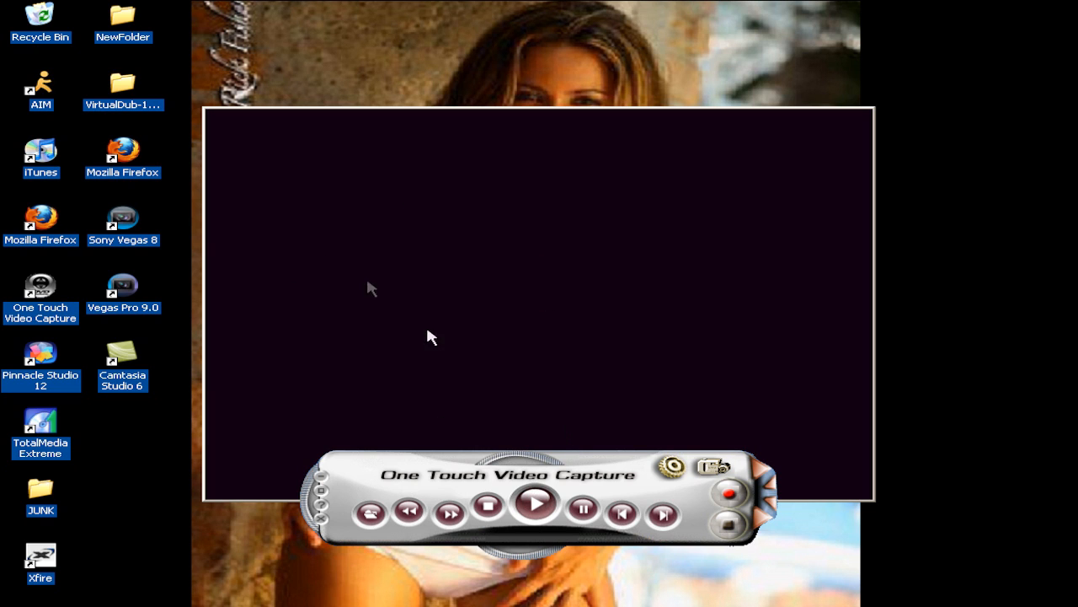
# In the capture setup, reset the picture adjustments to default, check the Record format and save folder, and confirm
pyautogui.moveTo(548, 301); pyautogui.dragTo(505, 267)
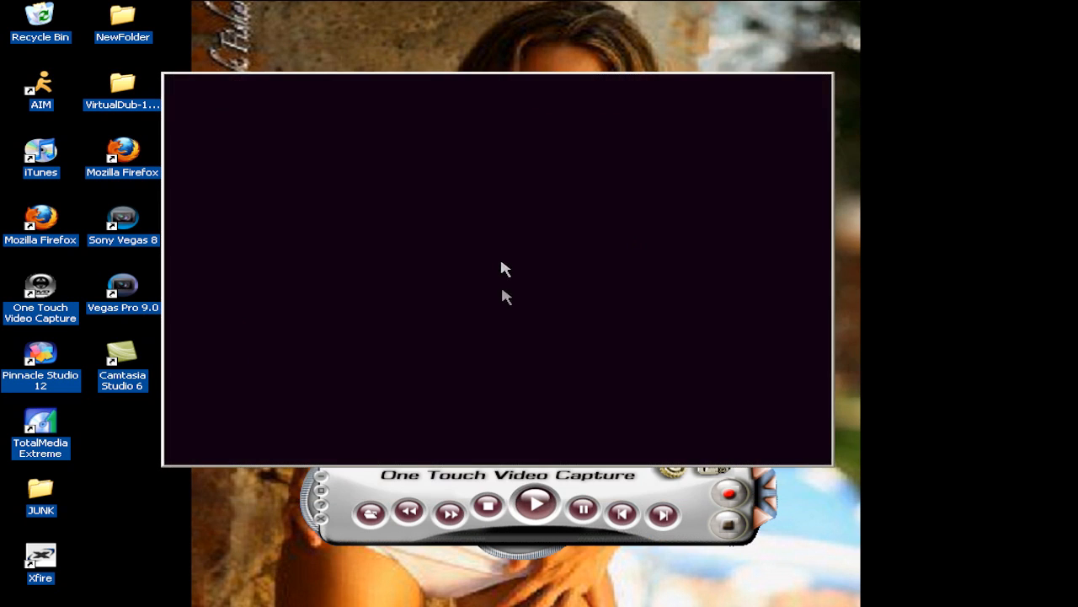
pyautogui.click(521, 475)
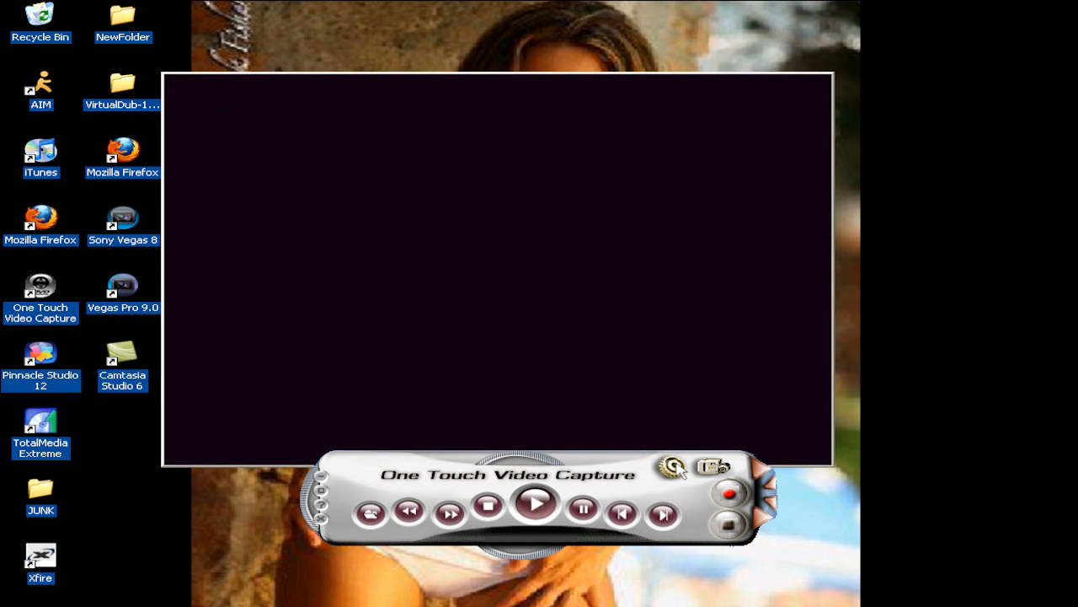
pyautogui.click(673, 467)
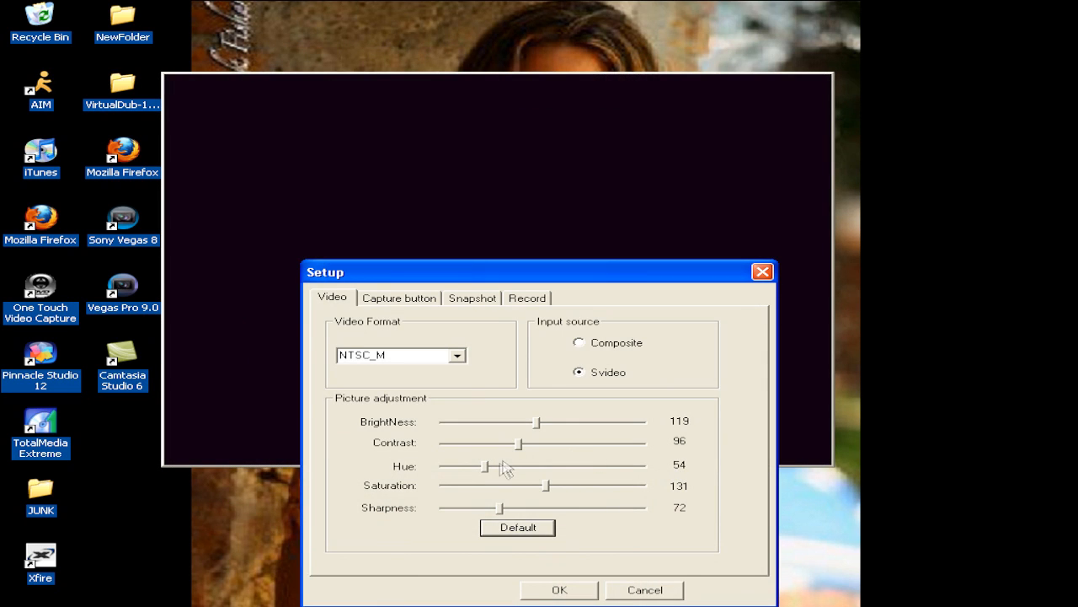
pyautogui.click(515, 529)
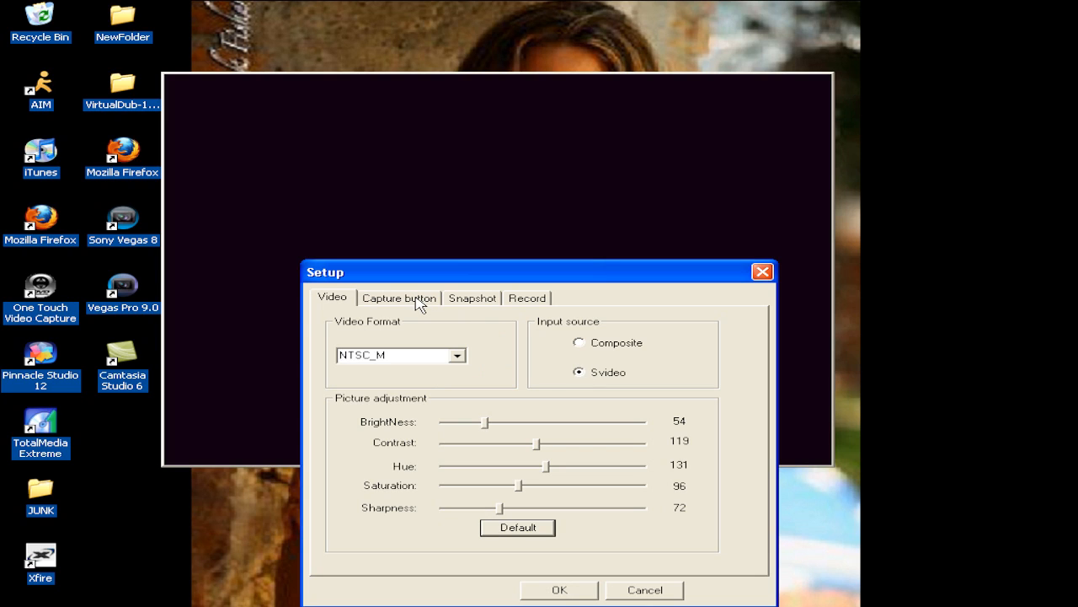
pyautogui.click(529, 300)
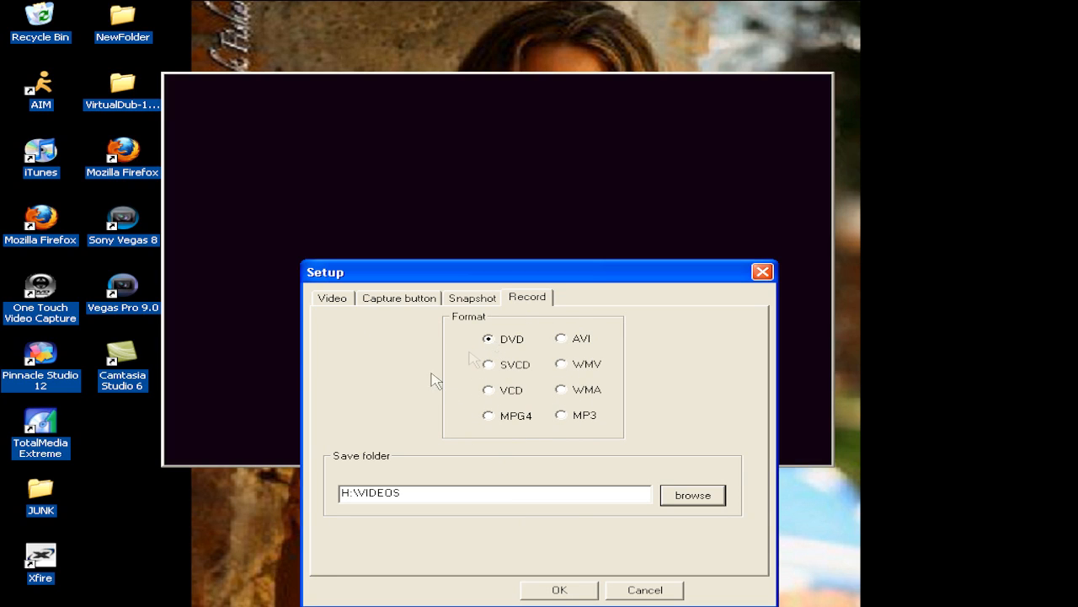
pyautogui.click(560, 589)
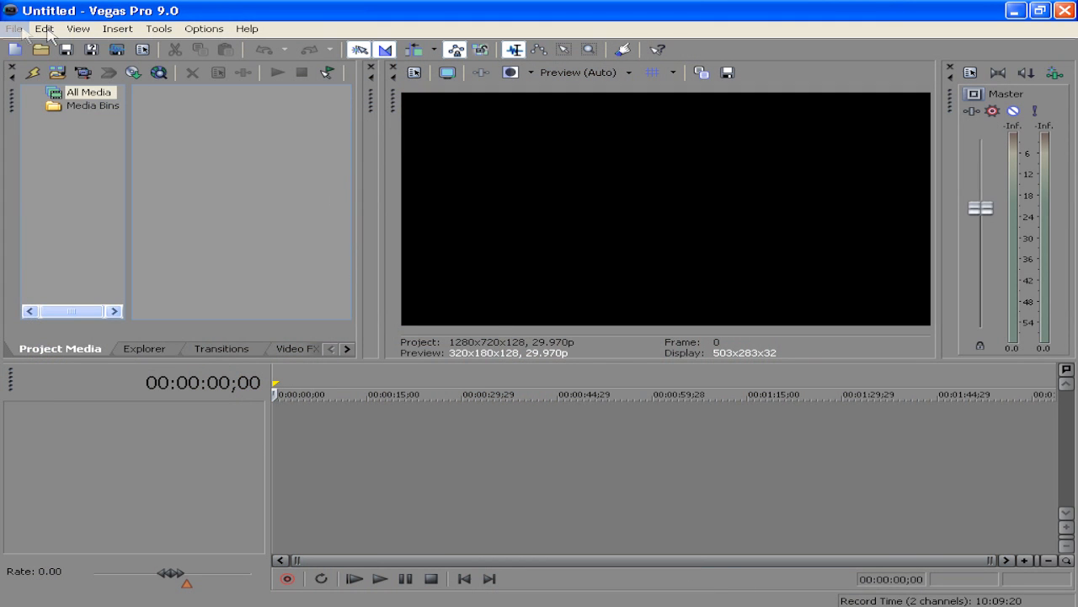
# Start a new project
pyautogui.click(15, 29)
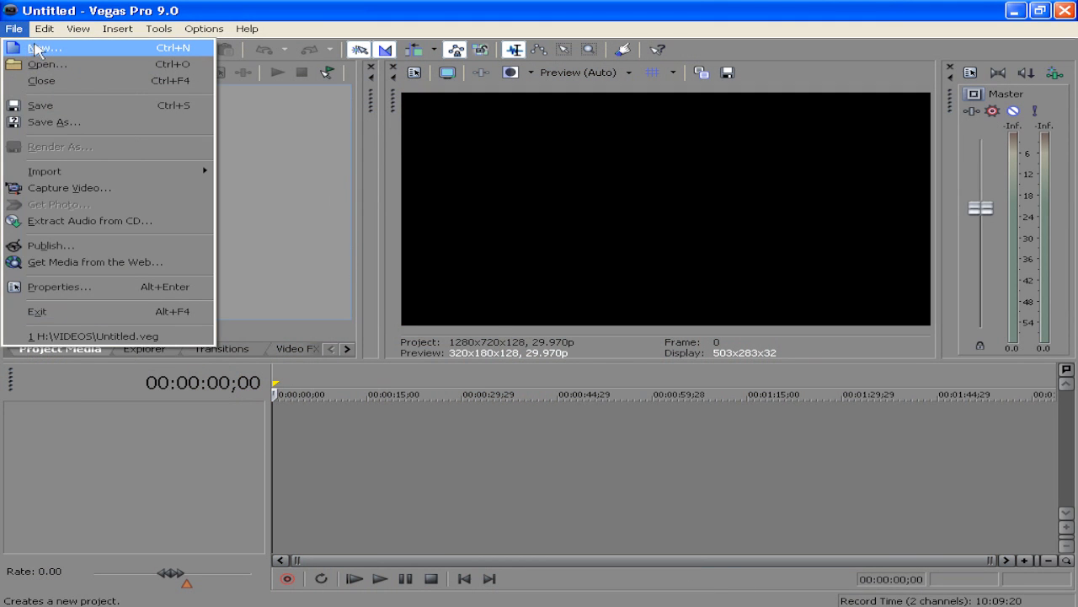
pyautogui.click(43, 48)
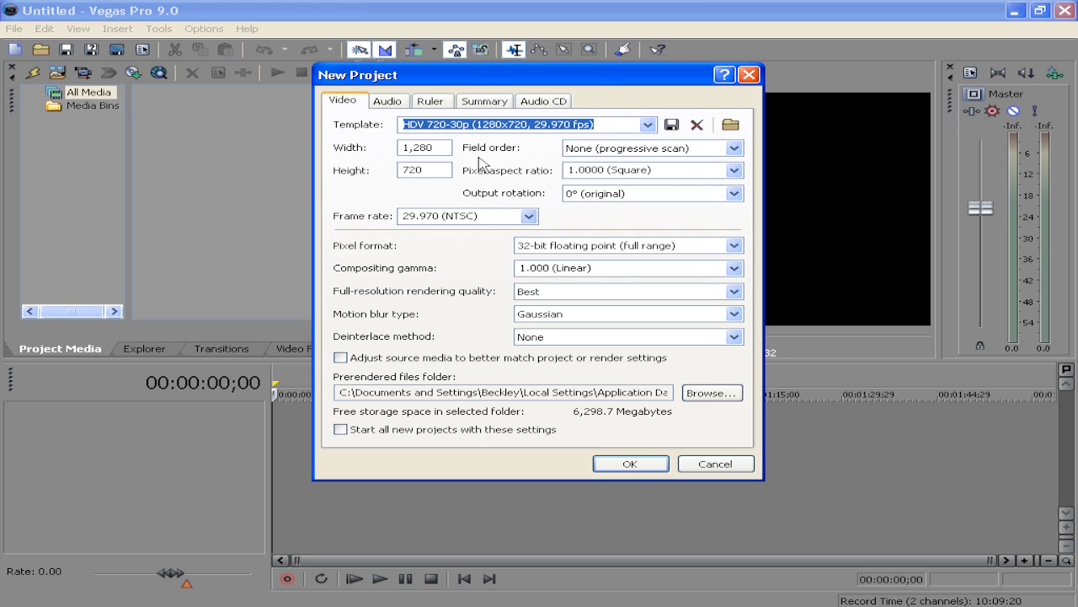
pyautogui.click(364, 605)
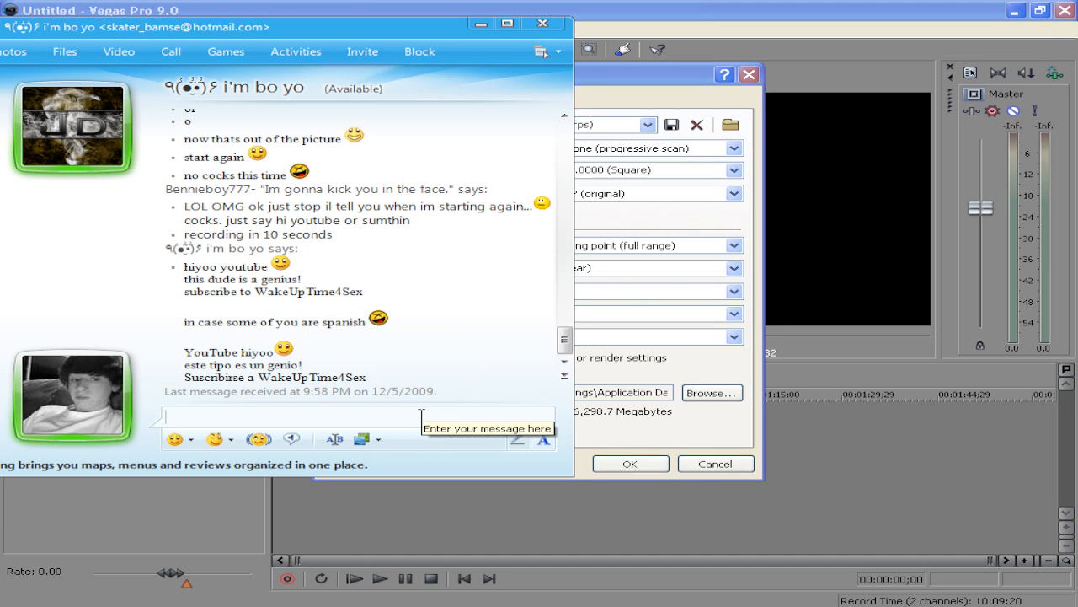
pyautogui.moveTo(372, 379); pyautogui.dragTo(162, 268)
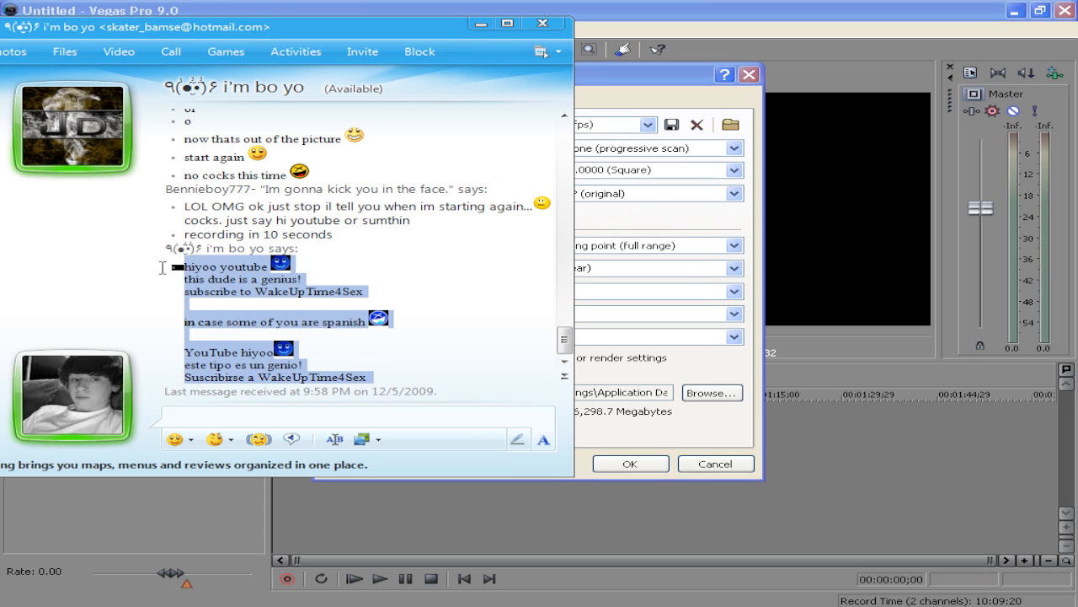
pyautogui.click(435, 336)
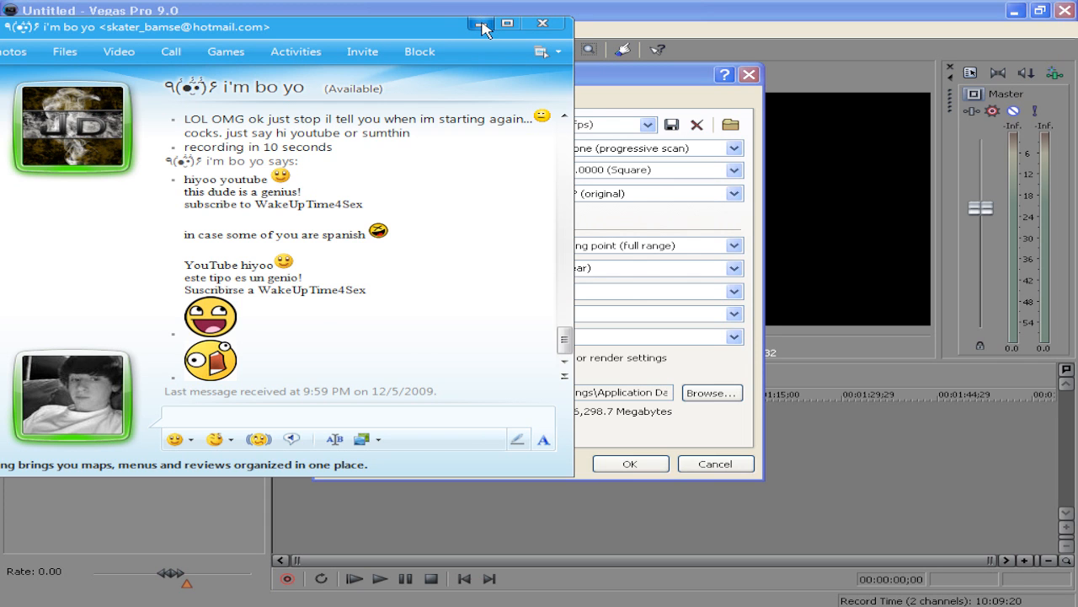
pyautogui.click(482, 24)
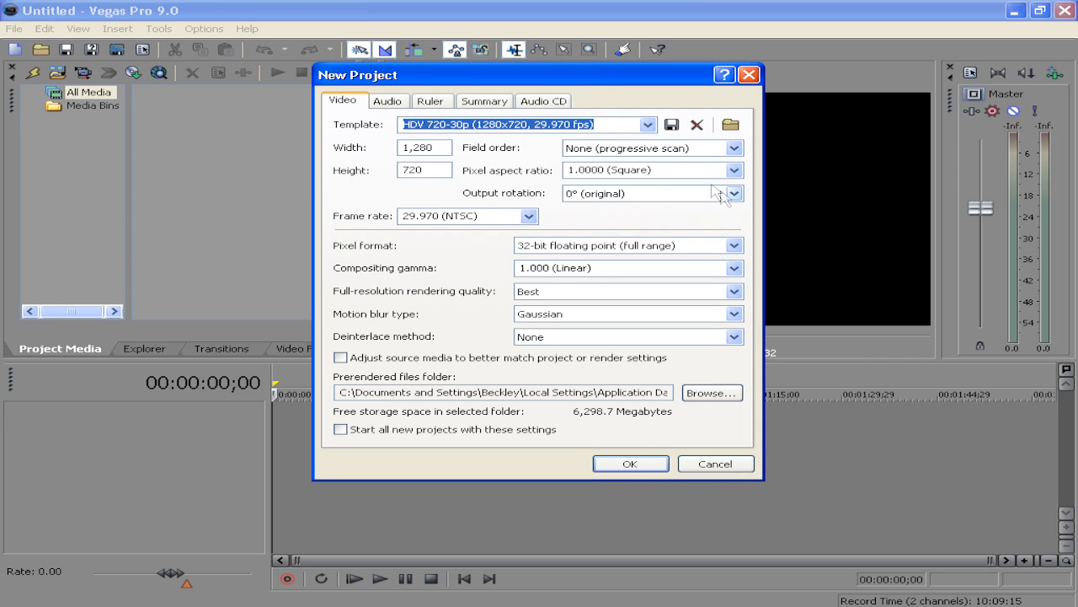
# Set the project's pixel aspect ratio to 1.0000 (Square) and pixel format to 32-bit floating point (full range)
pyautogui.click(734, 170)
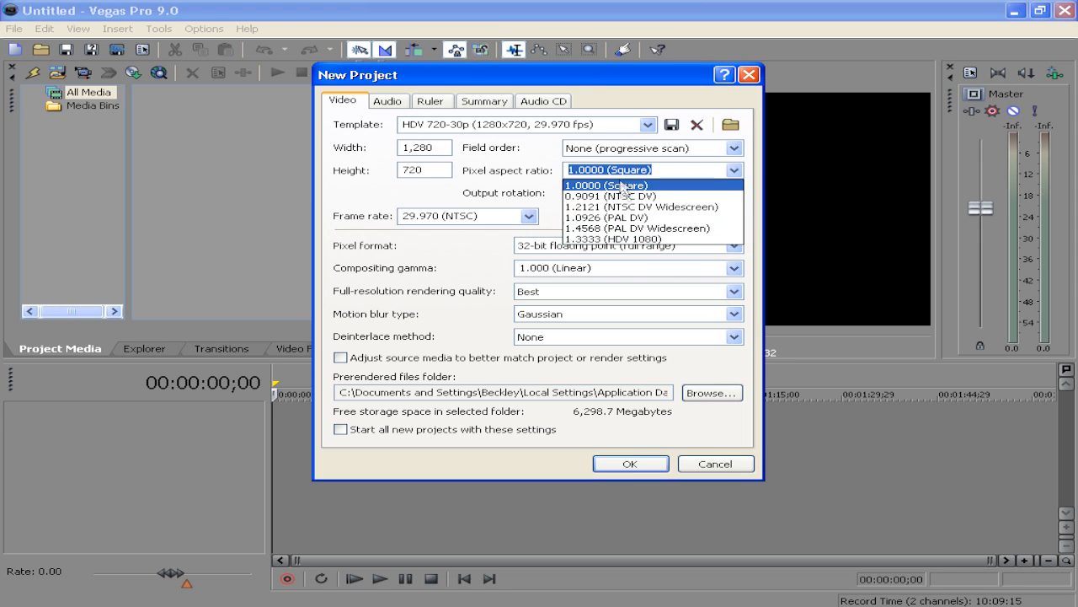
pyautogui.click(621, 186)
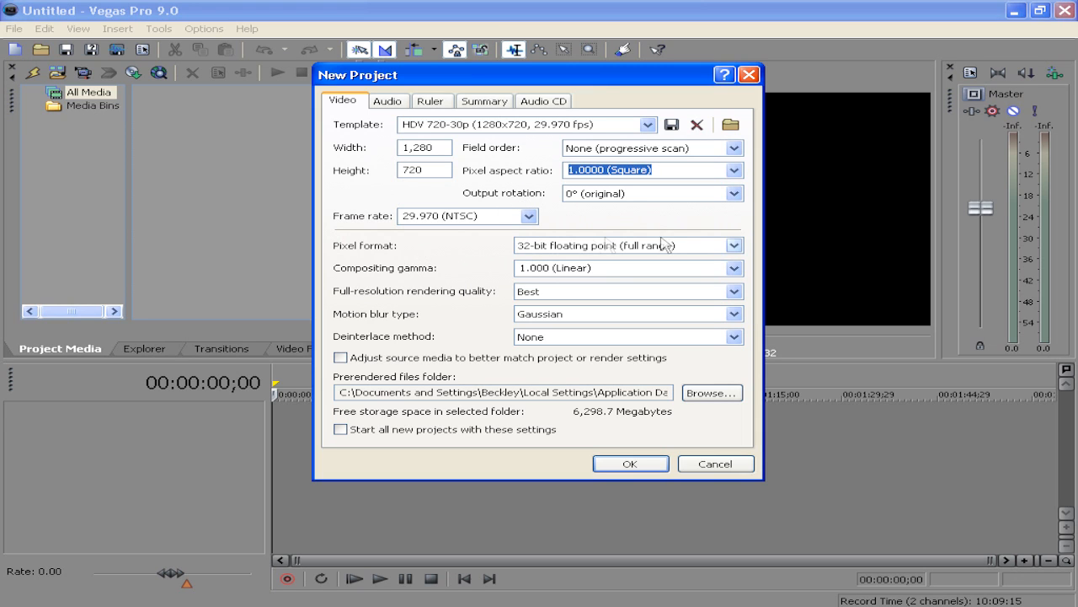
pyautogui.click(735, 245)
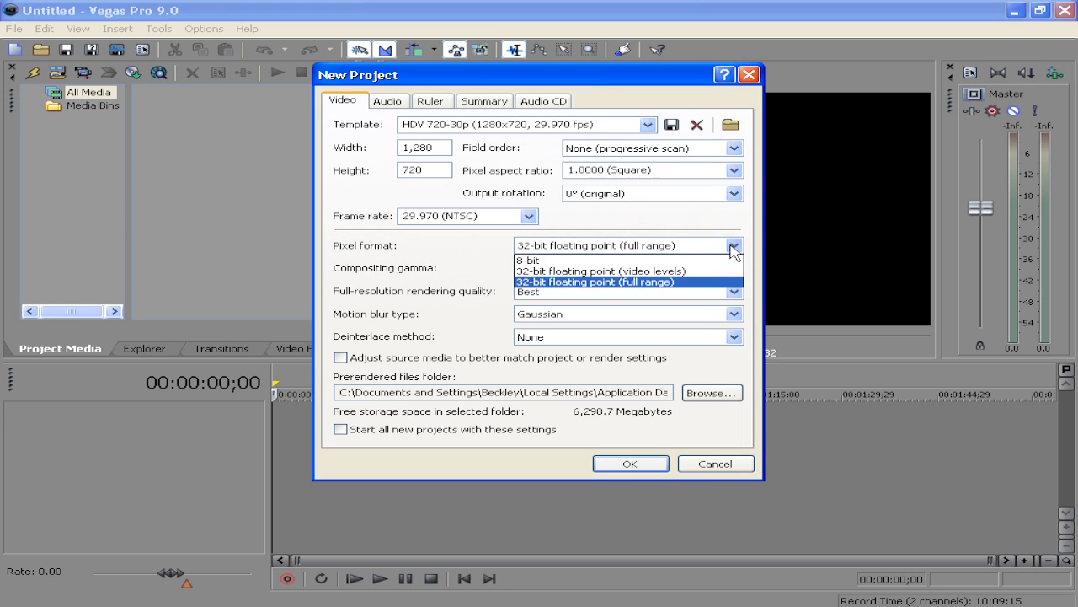
pyautogui.click(546, 283)
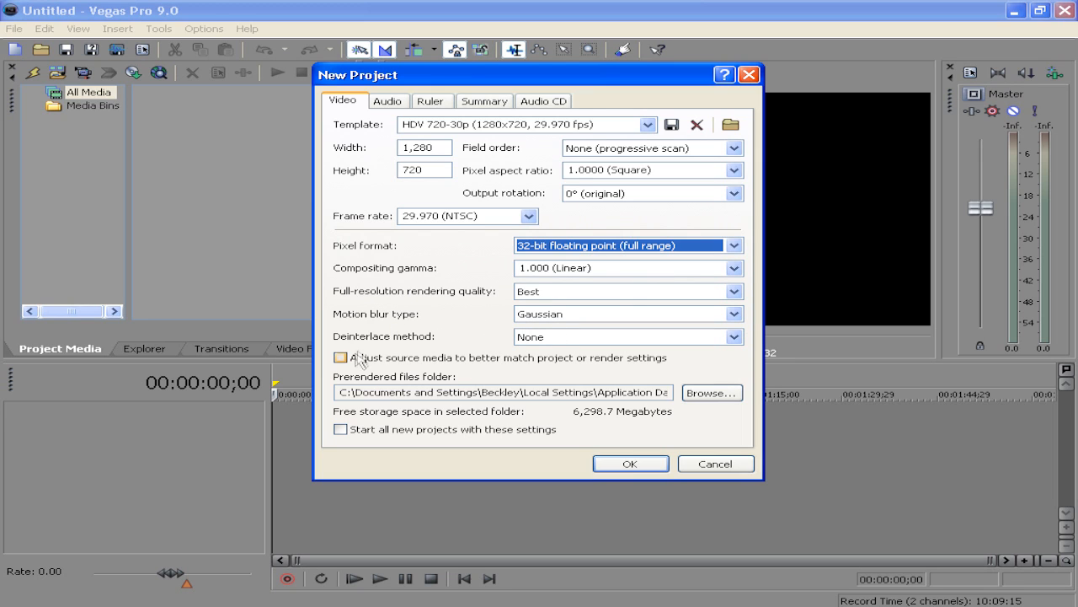
# Enable starting all new projects with these settings and confirm the new project
pyautogui.click(377, 432)
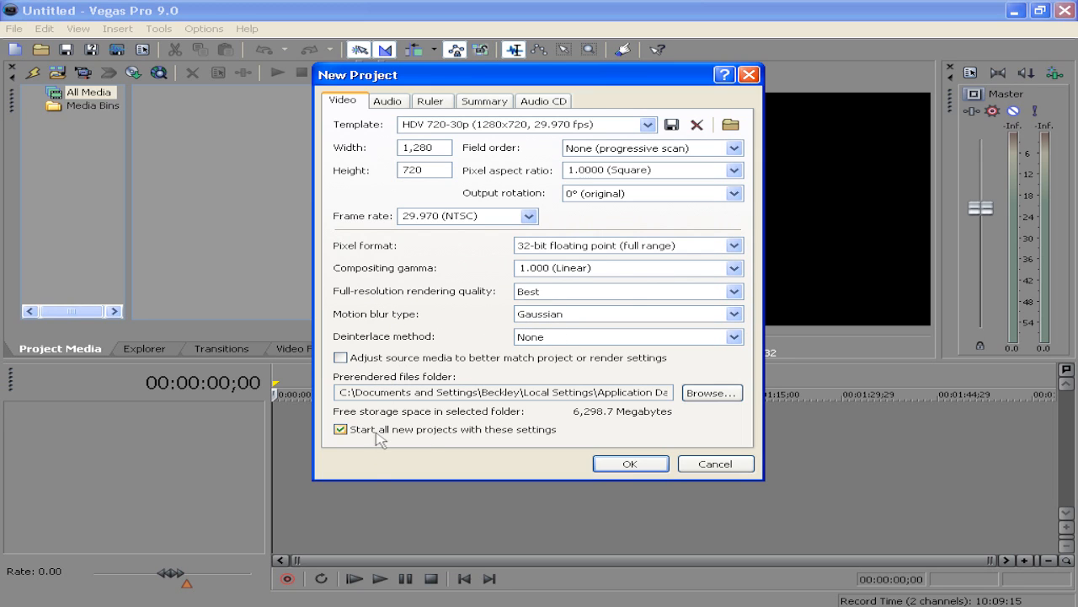
pyautogui.click(627, 463)
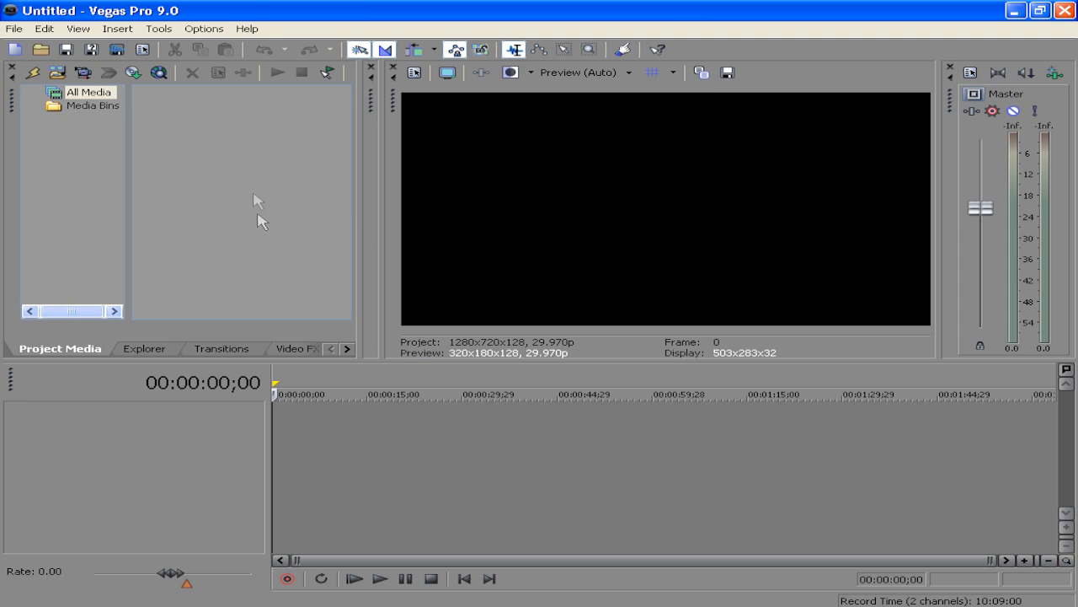
pyautogui.click(143, 348)
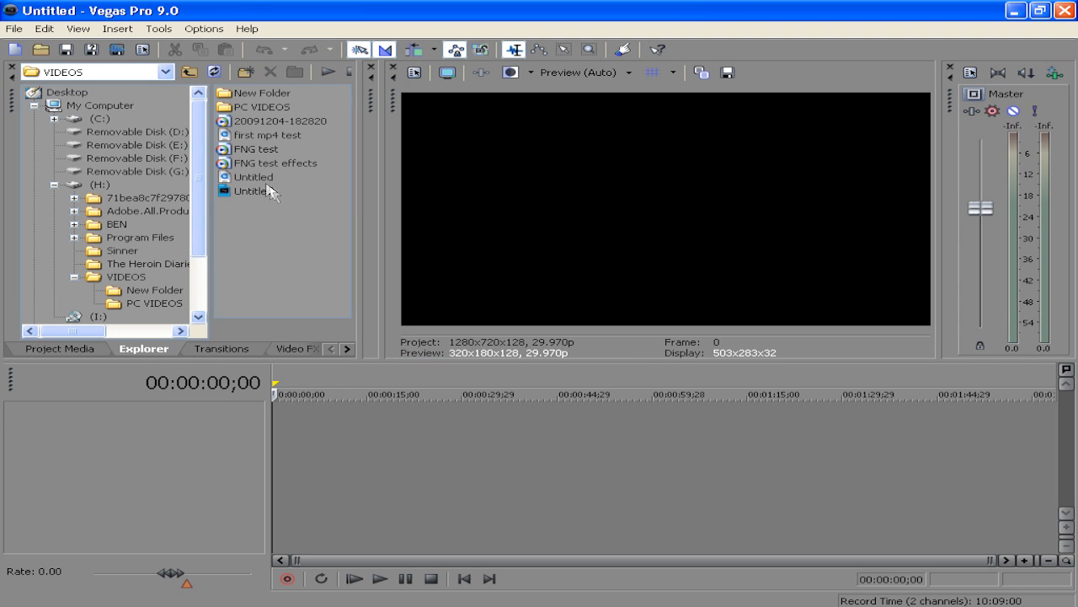
pyautogui.click(269, 120)
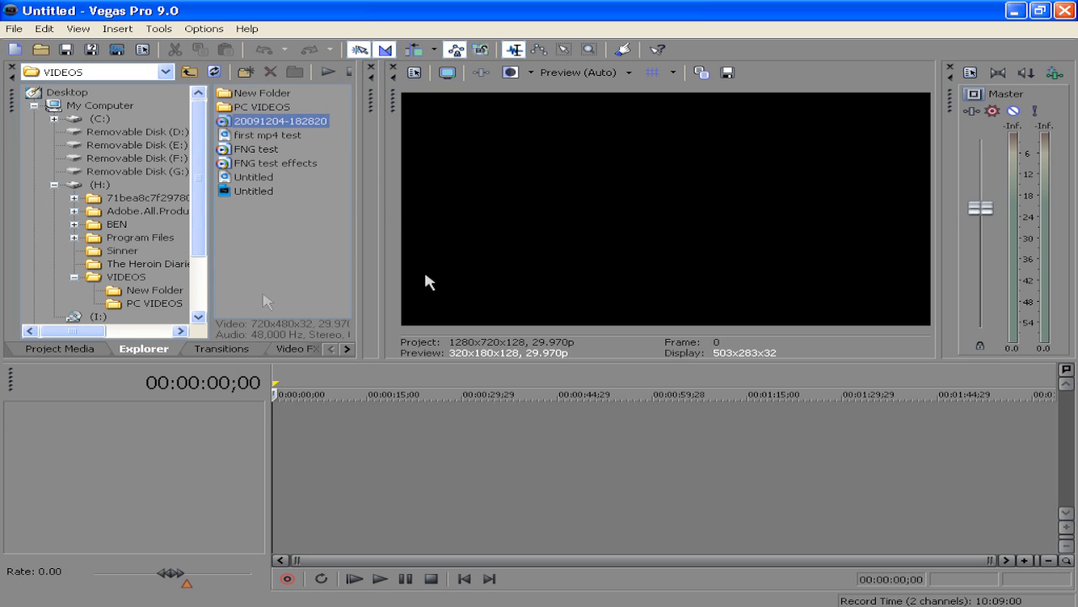
pyautogui.moveTo(257, 124); pyautogui.dragTo(258, 428)
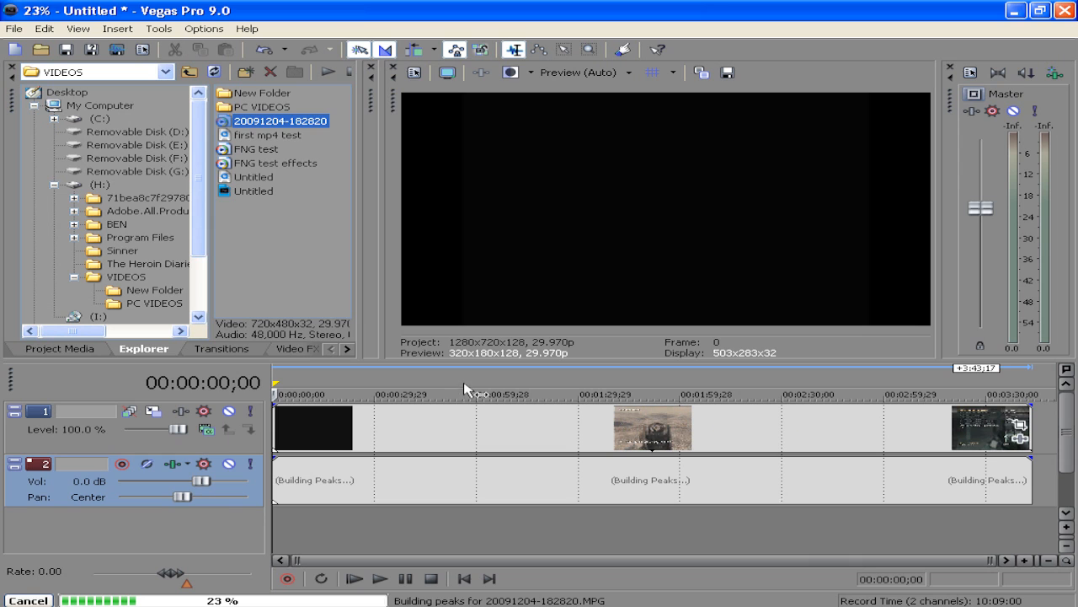
# Split the clip around a selected region and delete the parts before and after it
pyautogui.moveTo(464, 386); pyautogui.dragTo(606, 384)
pyautogui.press('s')
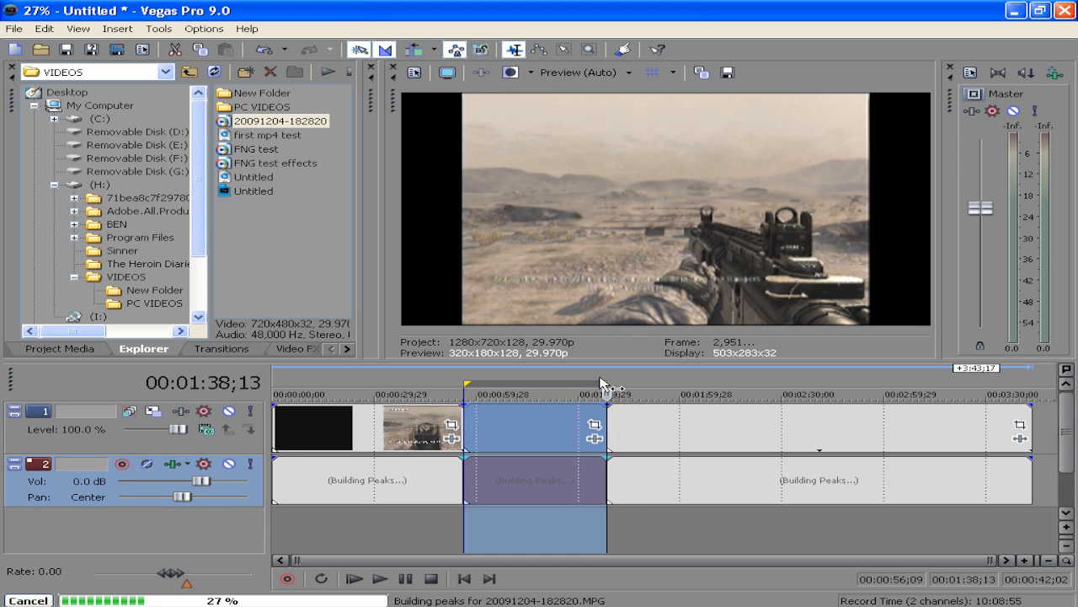
pyautogui.click(647, 424)
pyautogui.press('Delete')
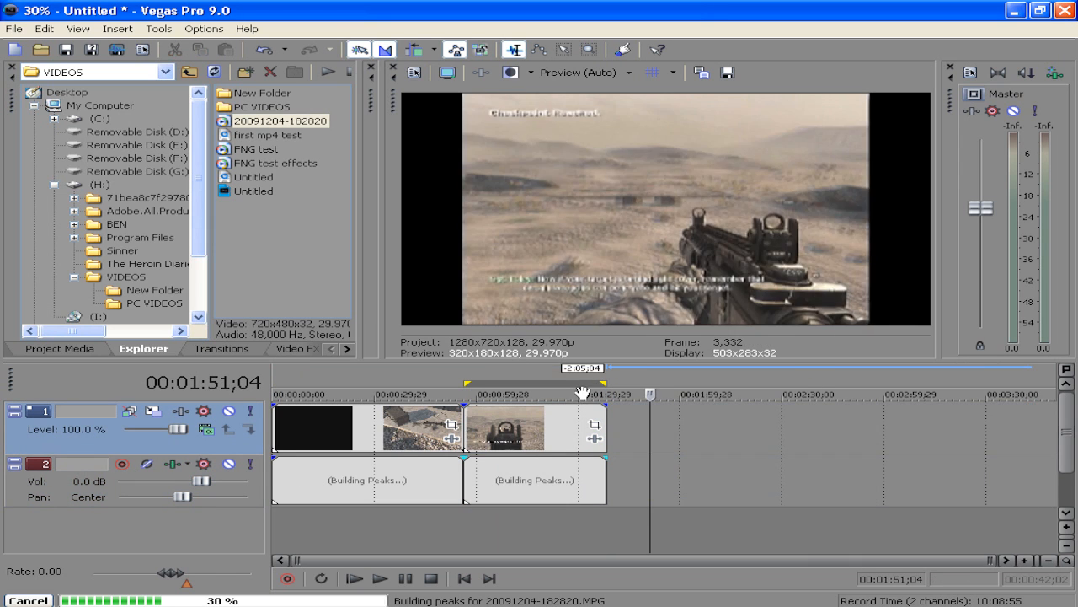
pyautogui.click(366, 430)
pyautogui.press('Delete')
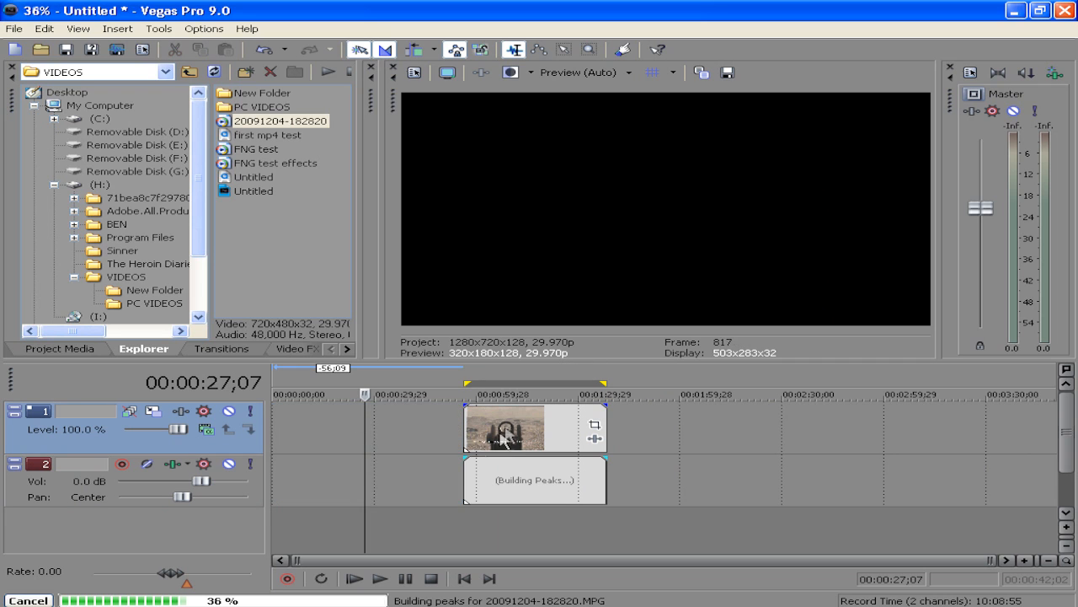
# Move the remaining event to the start of the timeline
pyautogui.moveTo(471, 415); pyautogui.dragTo(279, 415)
pyautogui.click(279, 386)
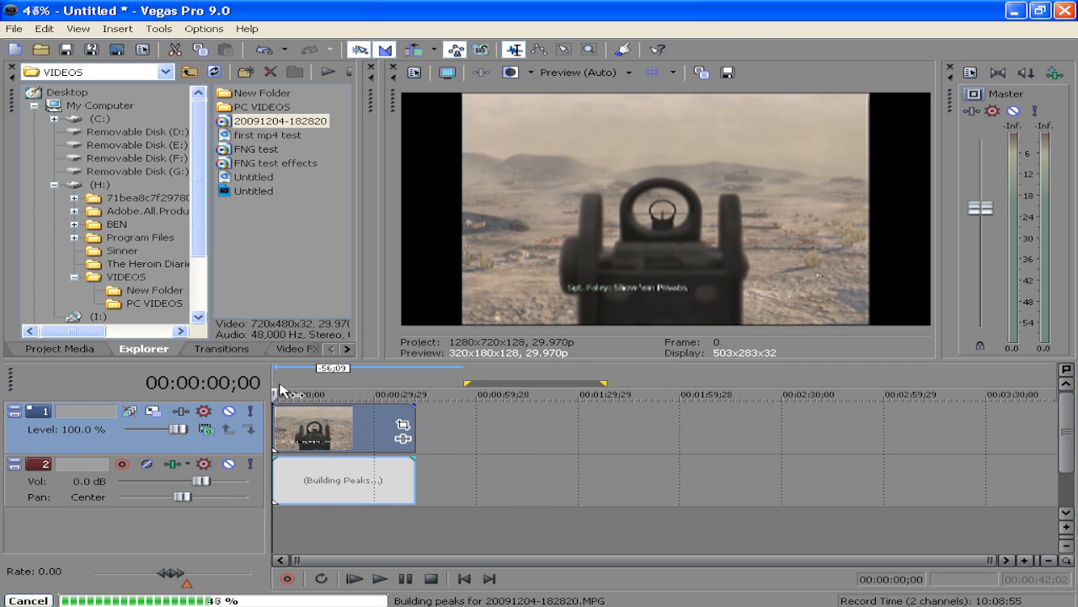
# Open the event's properties and turn off Maintain aspect ratio
pyautogui.rightClick(336, 431)
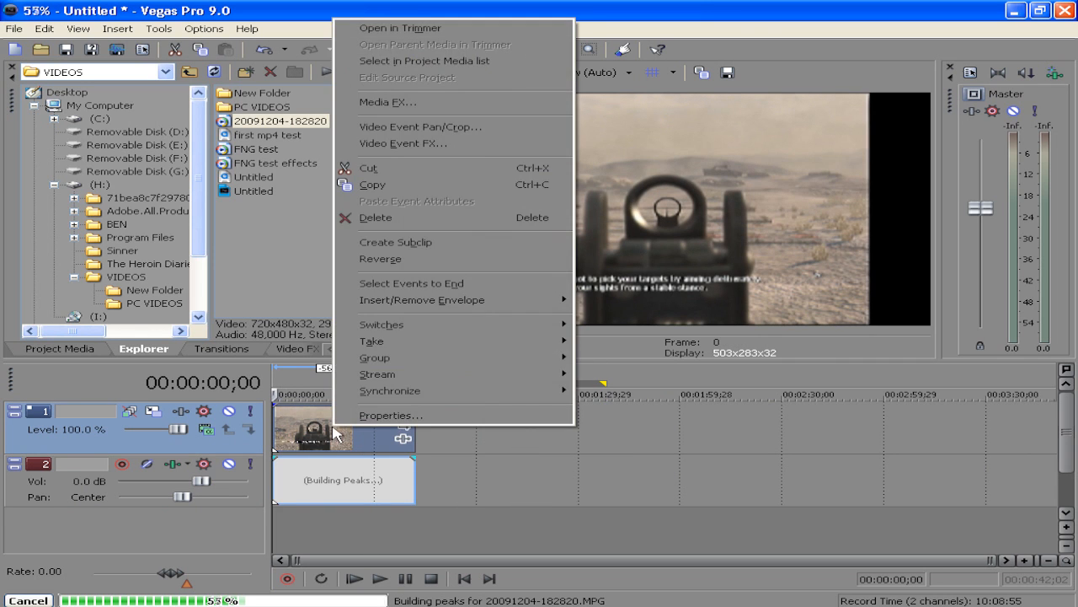
pyautogui.rightClick(301, 433)
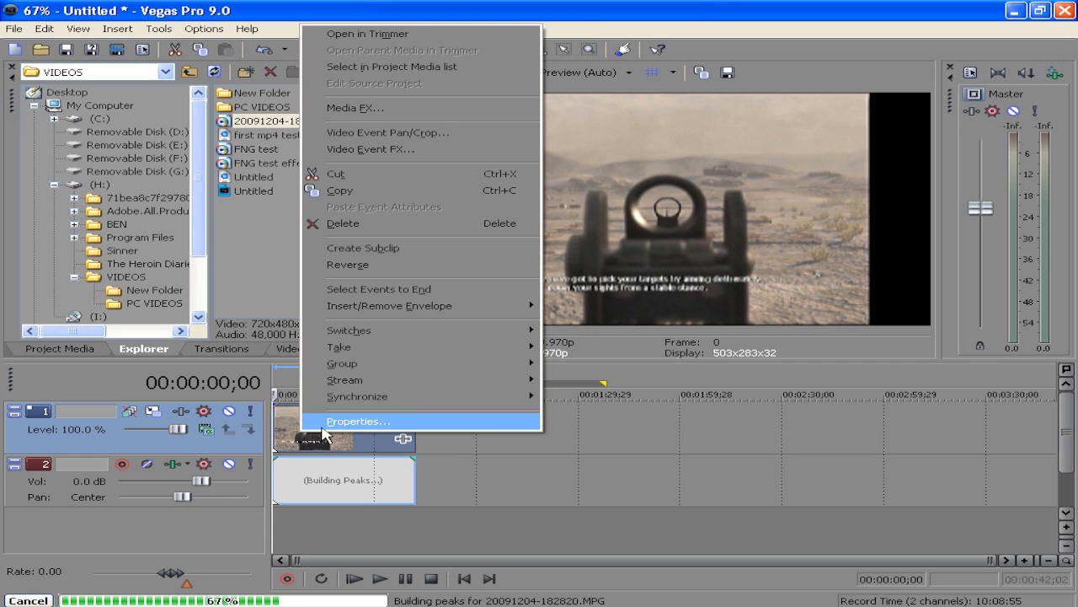
pyautogui.click(336, 421)
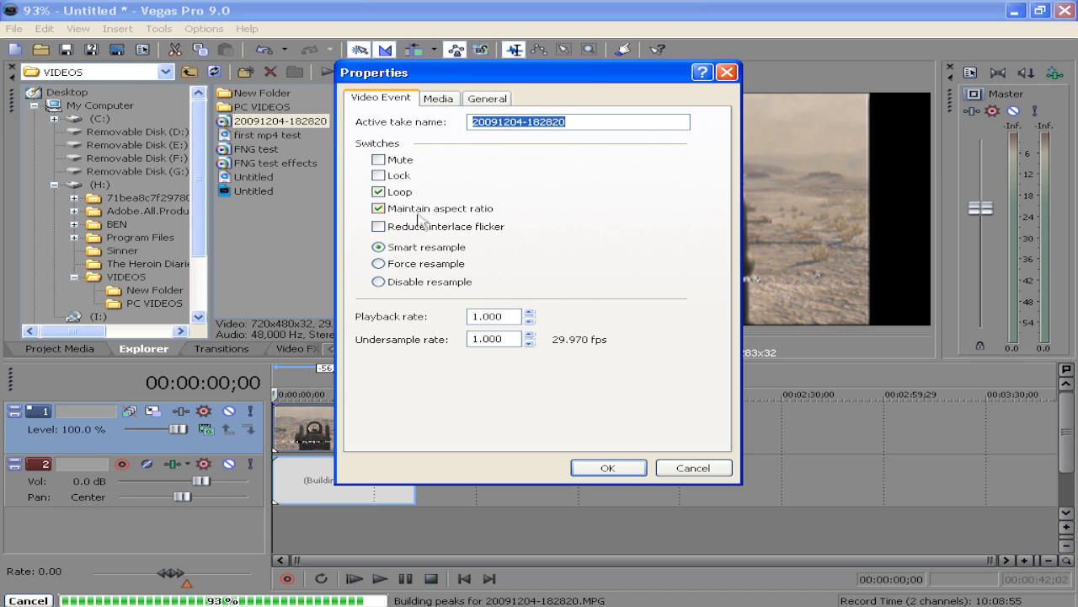
pyautogui.click(396, 209)
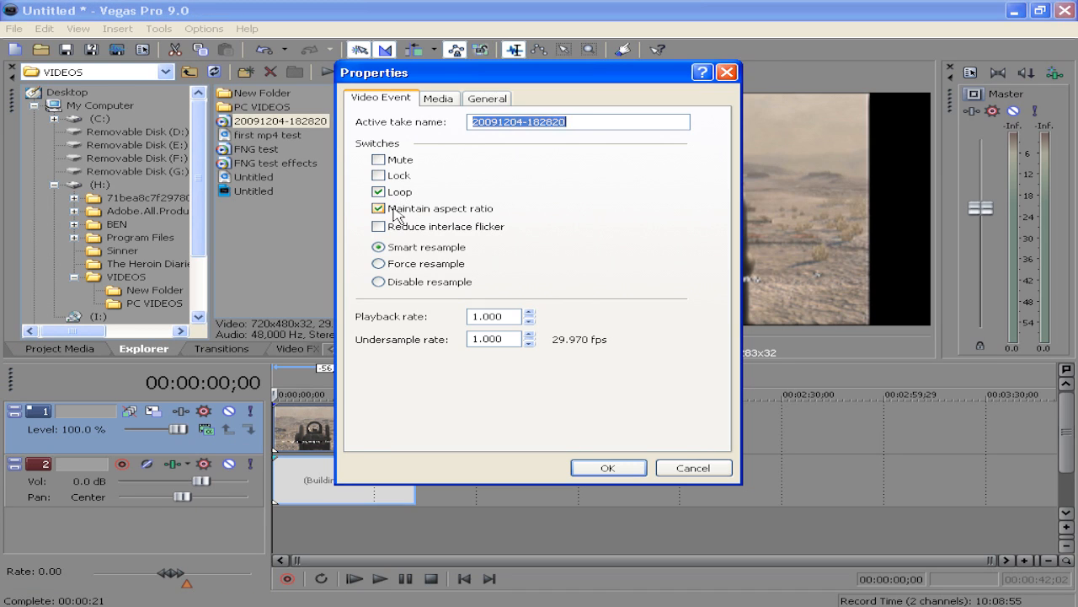
# Set the media's pixel aspect ratio to 1.0000 (Square)
pyautogui.click(435, 99)
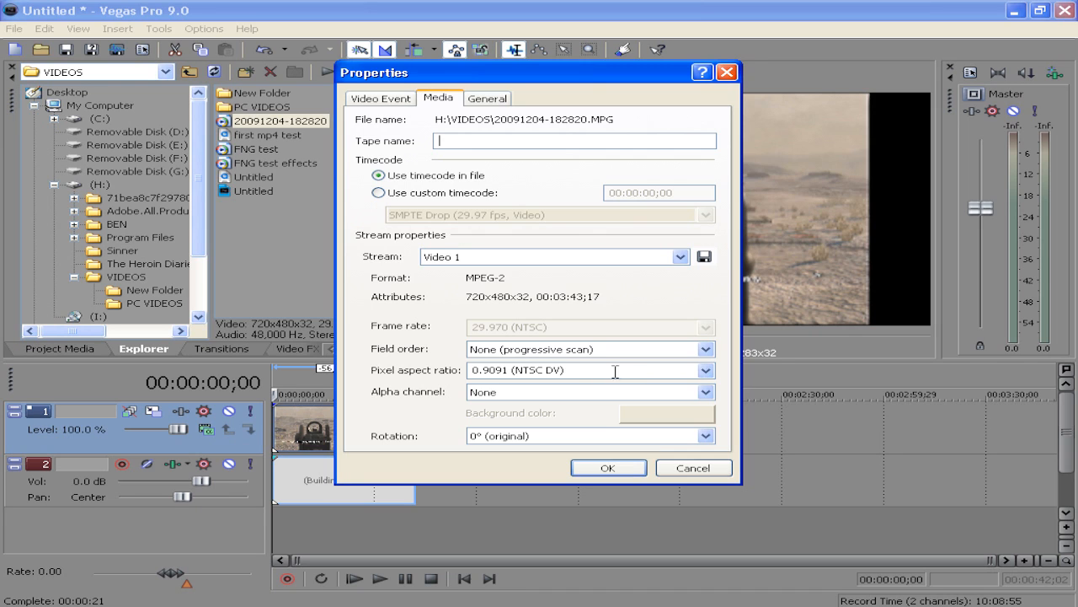
pyautogui.click(705, 371)
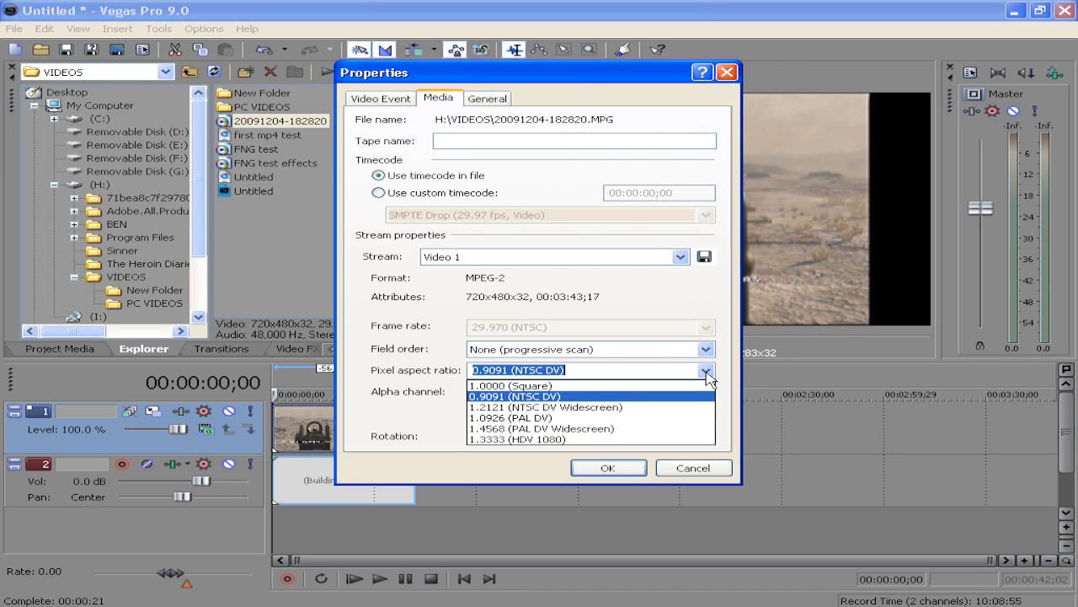
pyautogui.click(664, 386)
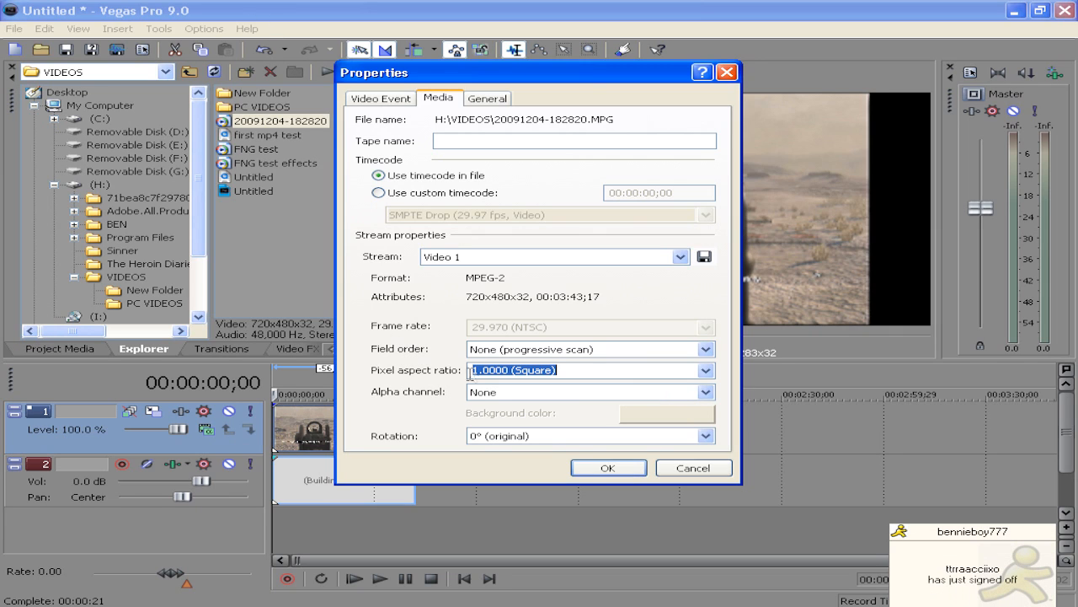
# Apply the media properties, then in Event Pan/Crop reduce the frame height to 474.0 and close the window
pyautogui.click(592, 469)
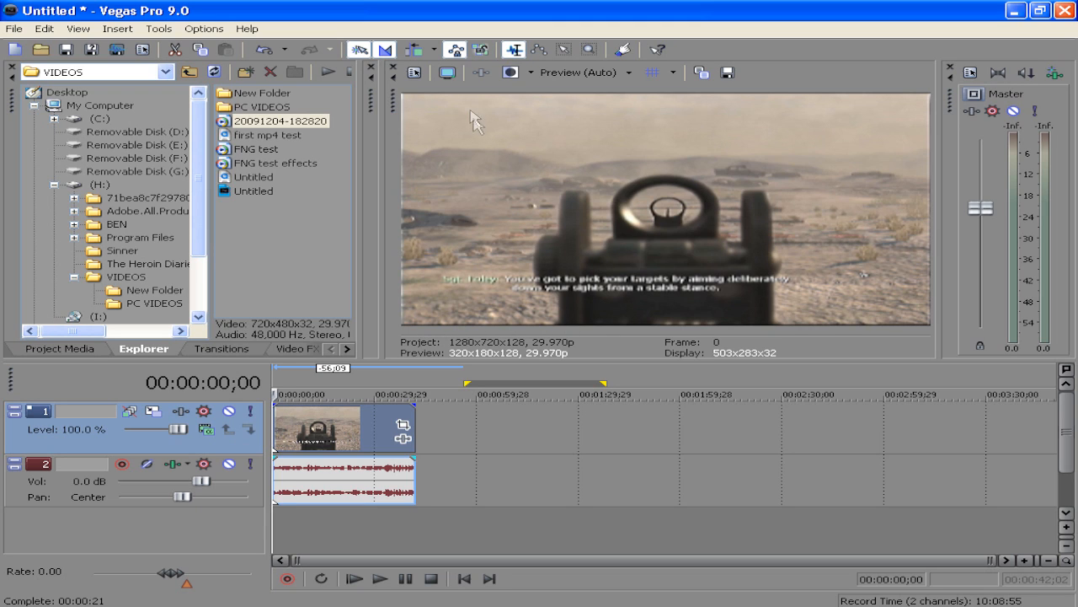
pyautogui.click(403, 427)
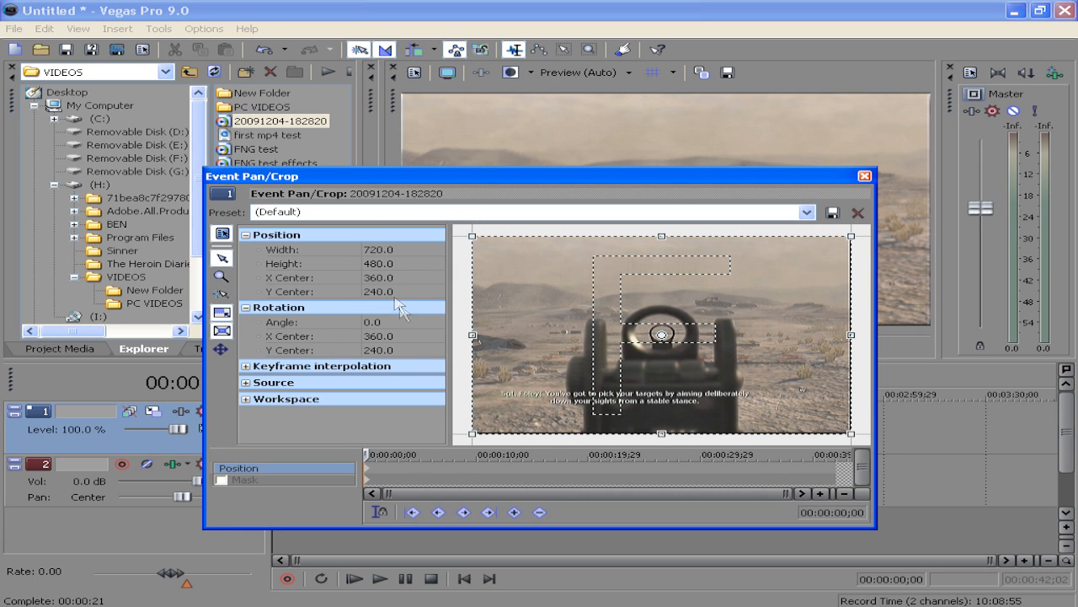
pyautogui.click(383, 264)
pyautogui.click(421, 267)
pyautogui.click(421, 267)
pyautogui.click(421, 268)
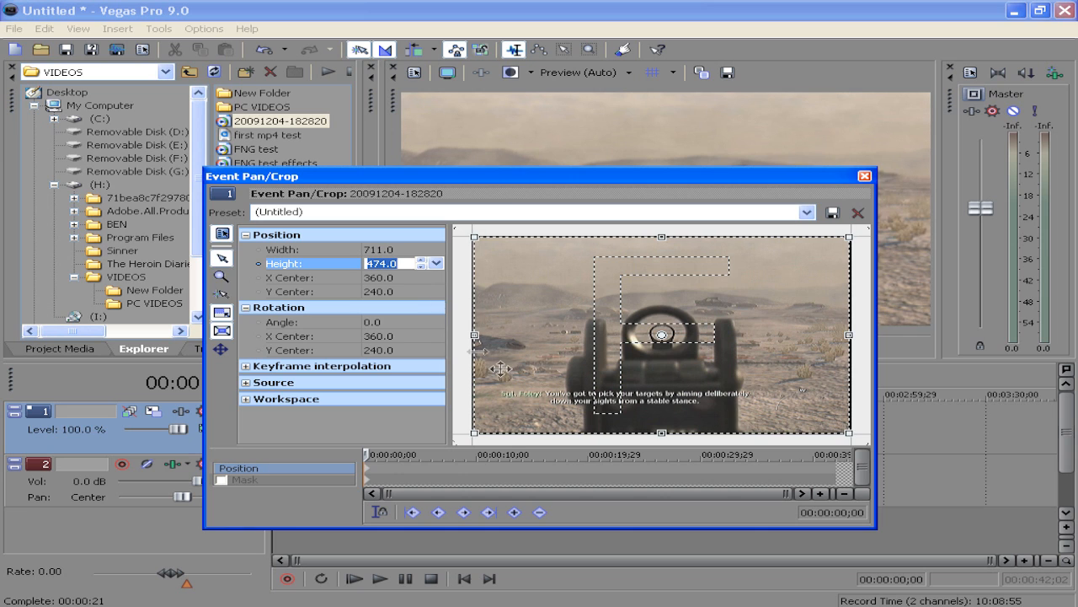
pyautogui.click(865, 176)
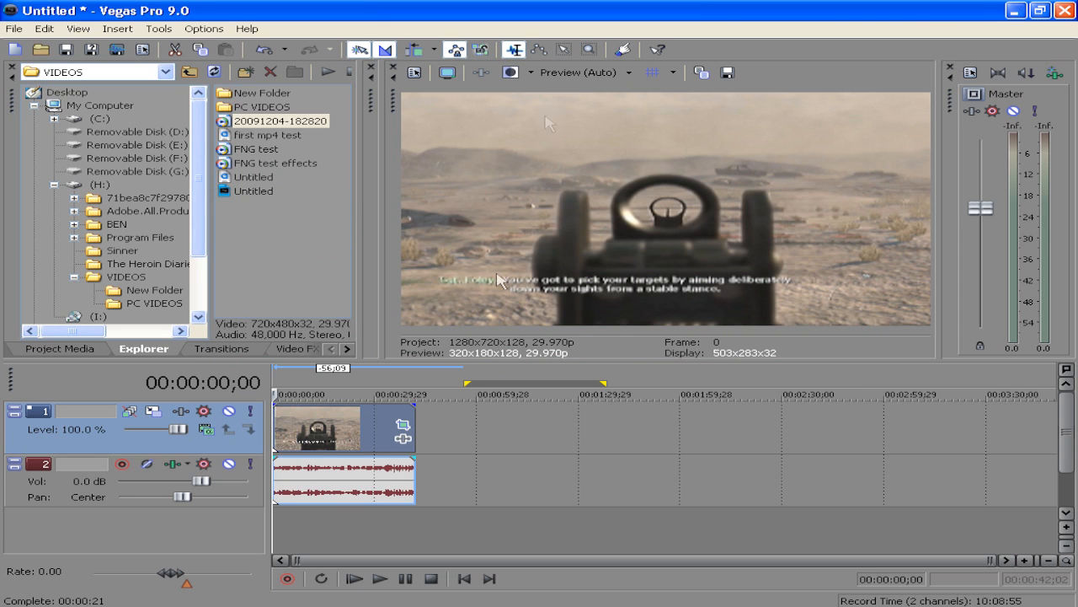
# Add the Sony Soft Contrast video effect to the event
pyautogui.click(404, 438)
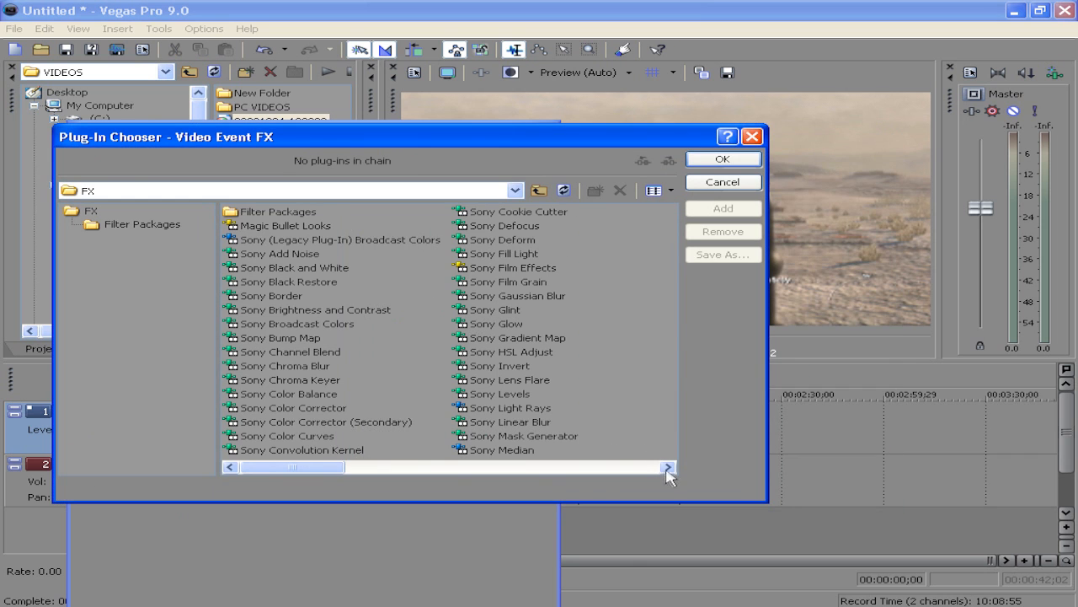
pyautogui.click(669, 467)
pyautogui.click(669, 467)
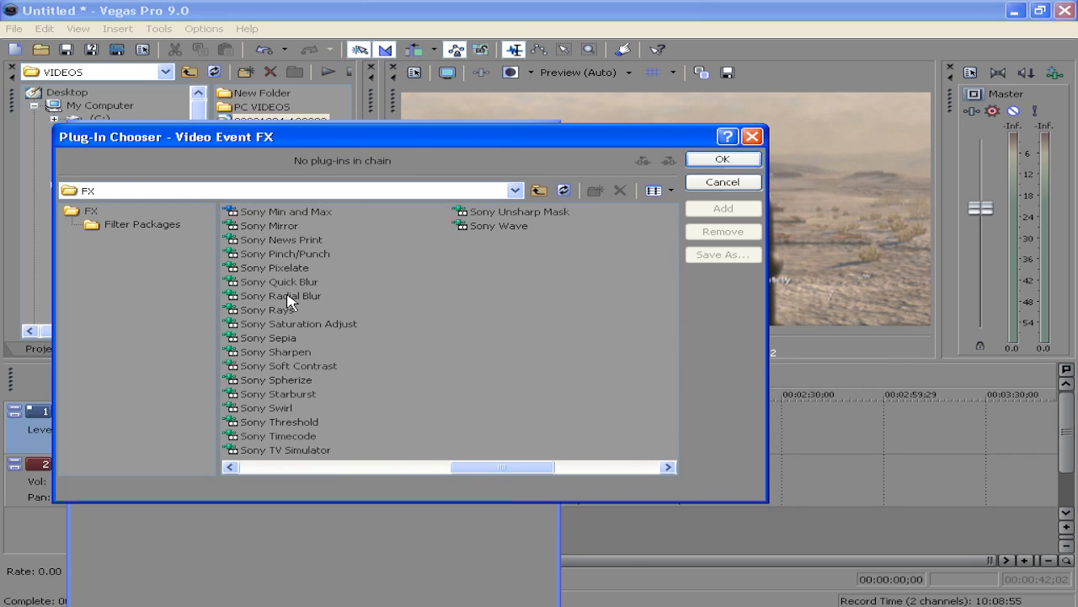
pyautogui.moveTo(512, 467); pyautogui.dragTo(303, 467)
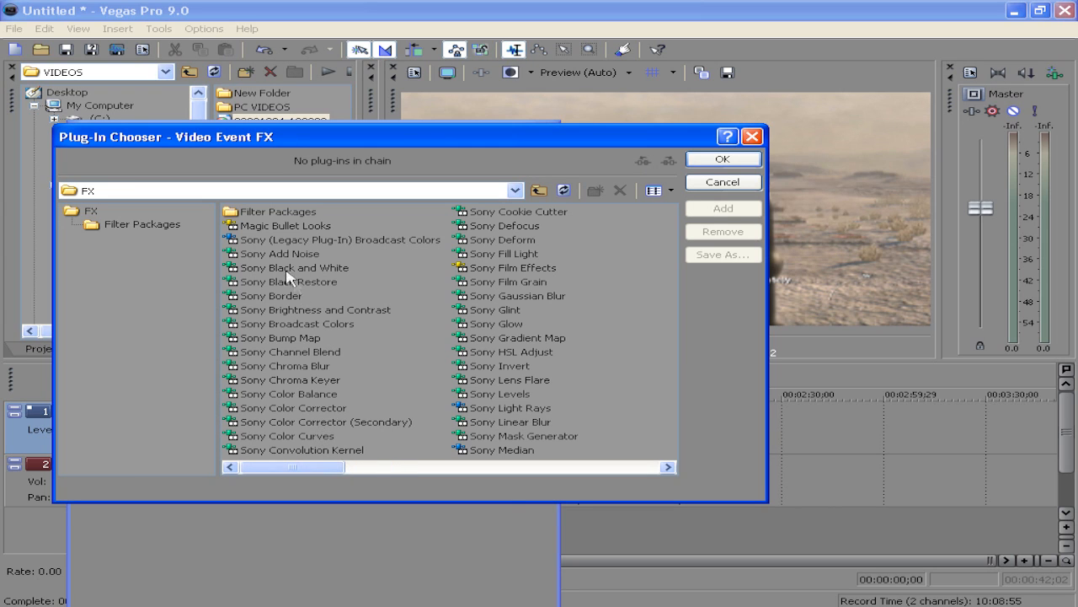
pyautogui.click(293, 225)
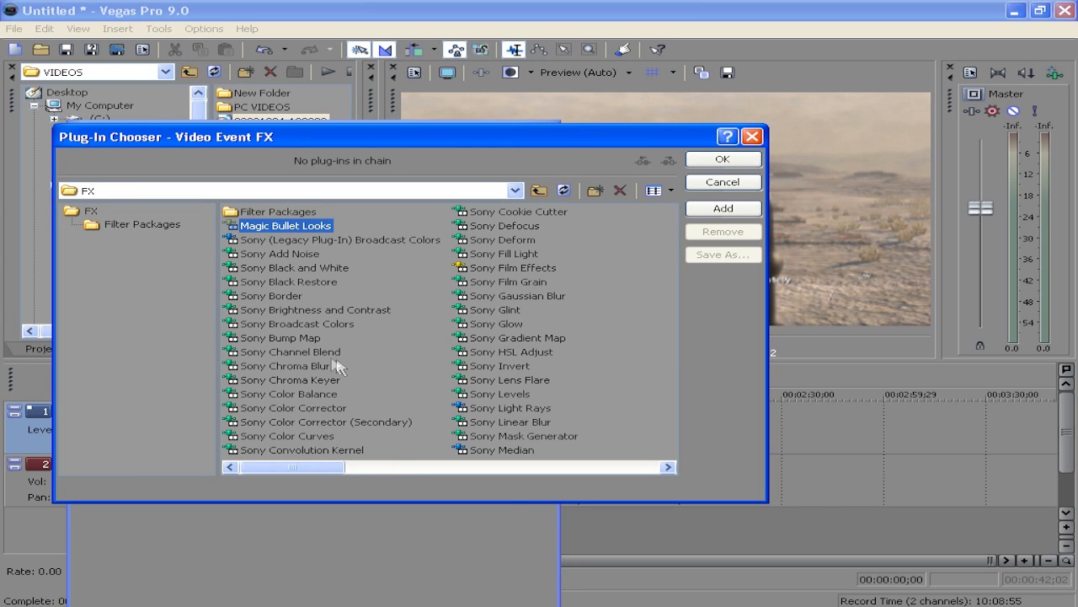
pyautogui.moveTo(303, 469); pyautogui.dragTo(369, 470)
pyautogui.click(524, 368)
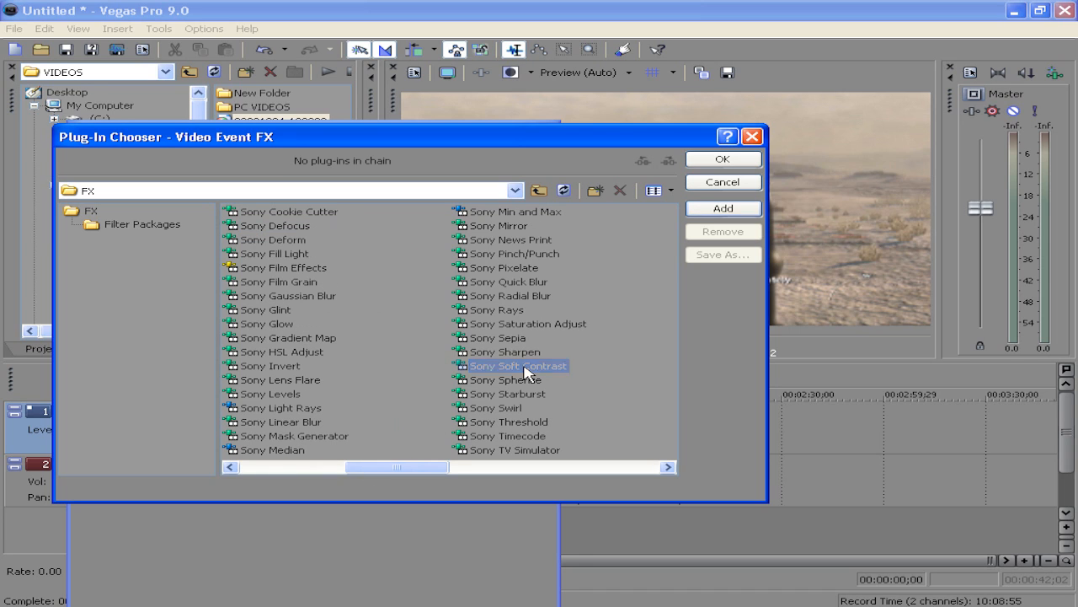
pyautogui.moveTo(405, 470); pyautogui.dragTo(316, 472)
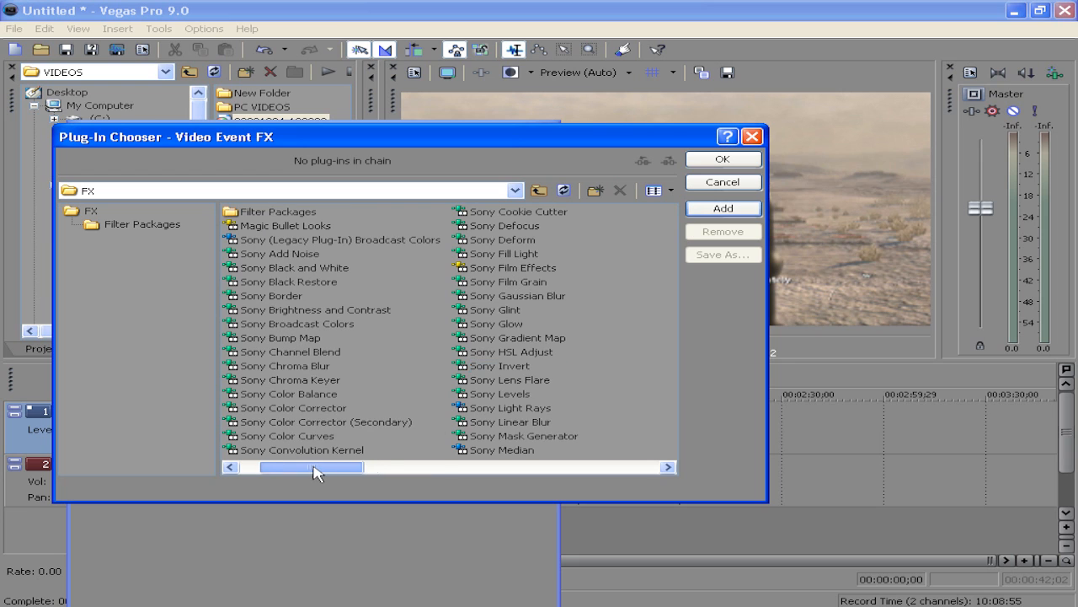
pyautogui.moveTo(313, 466); pyautogui.dragTo(366, 464)
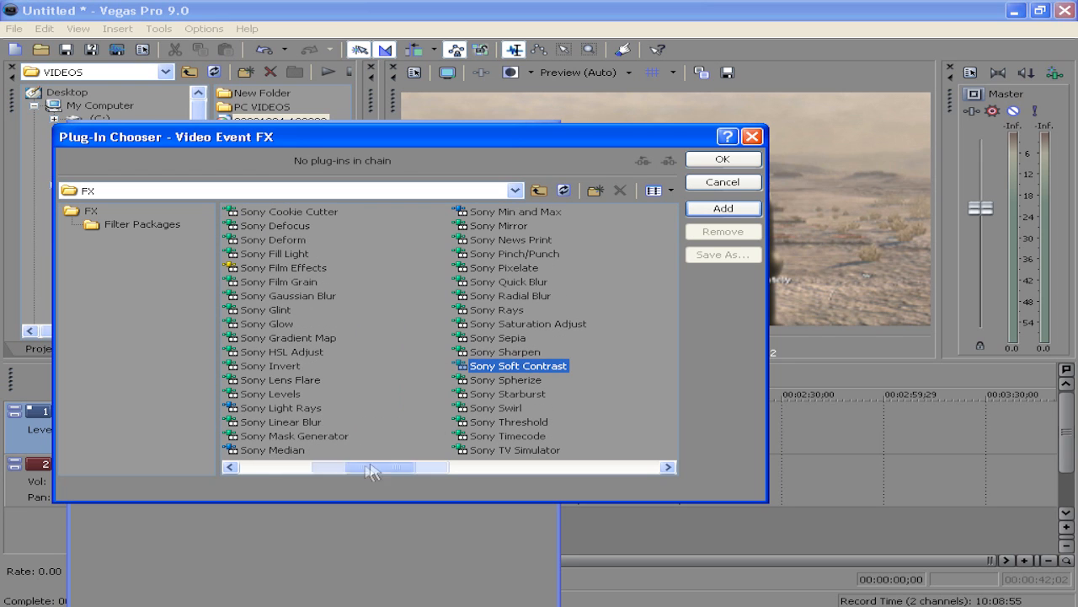
pyautogui.click(723, 208)
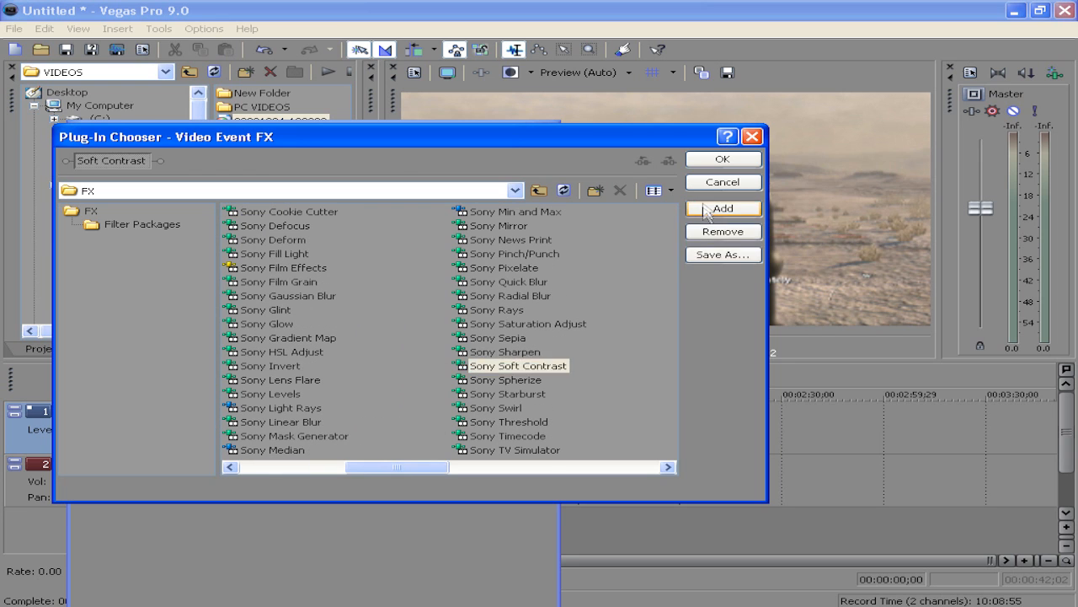
pyautogui.click(710, 161)
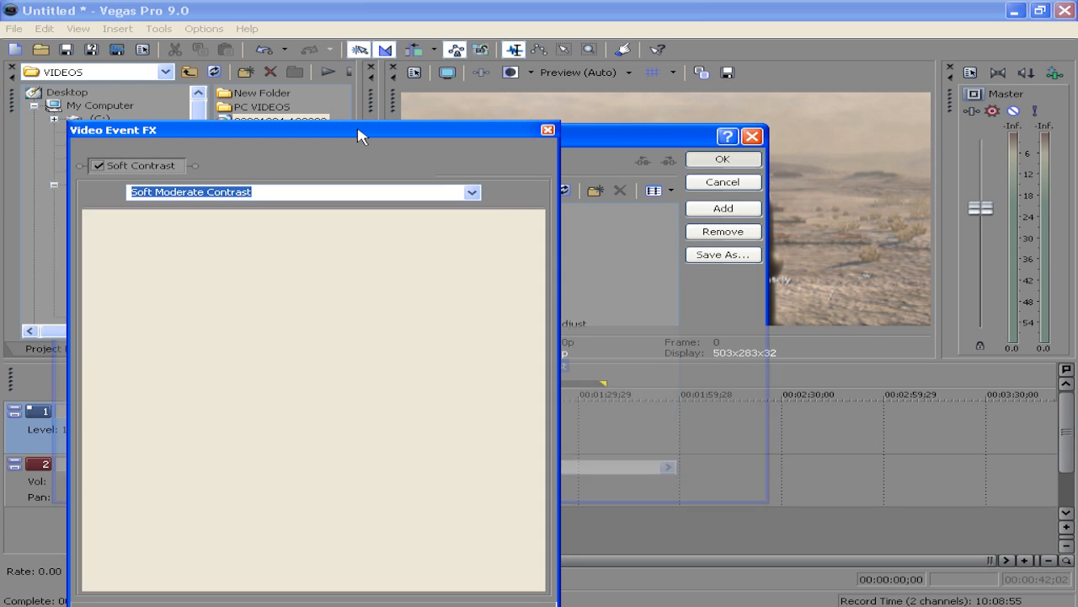
# Apply the Warm Vignette preset and set the vignette's exterior effect to Blur
pyautogui.click(472, 193)
pyautogui.click(415, 232)
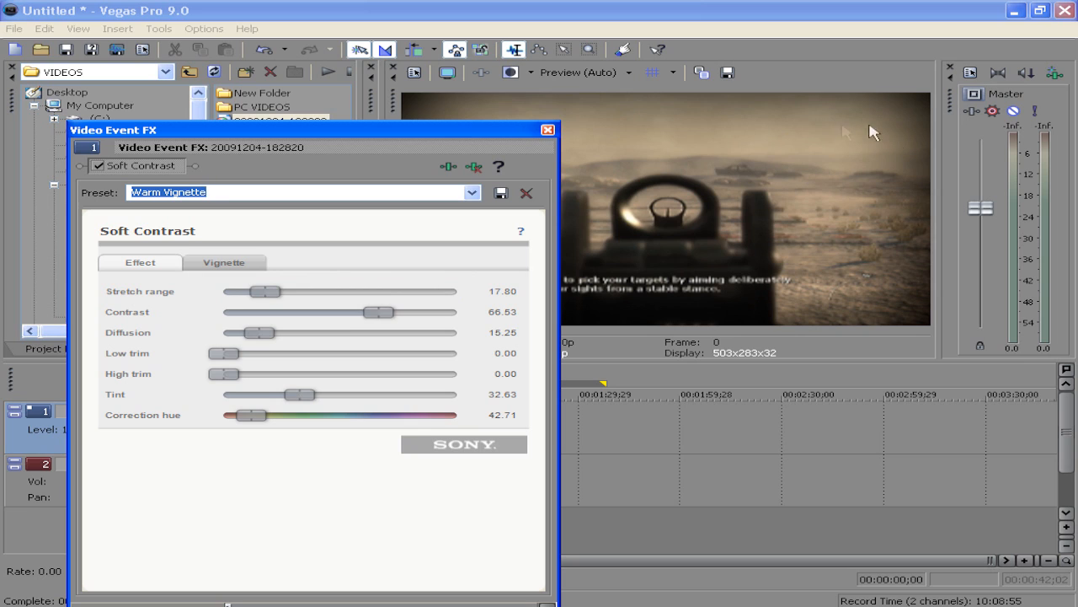
pyautogui.click(241, 268)
pyautogui.click(329, 296)
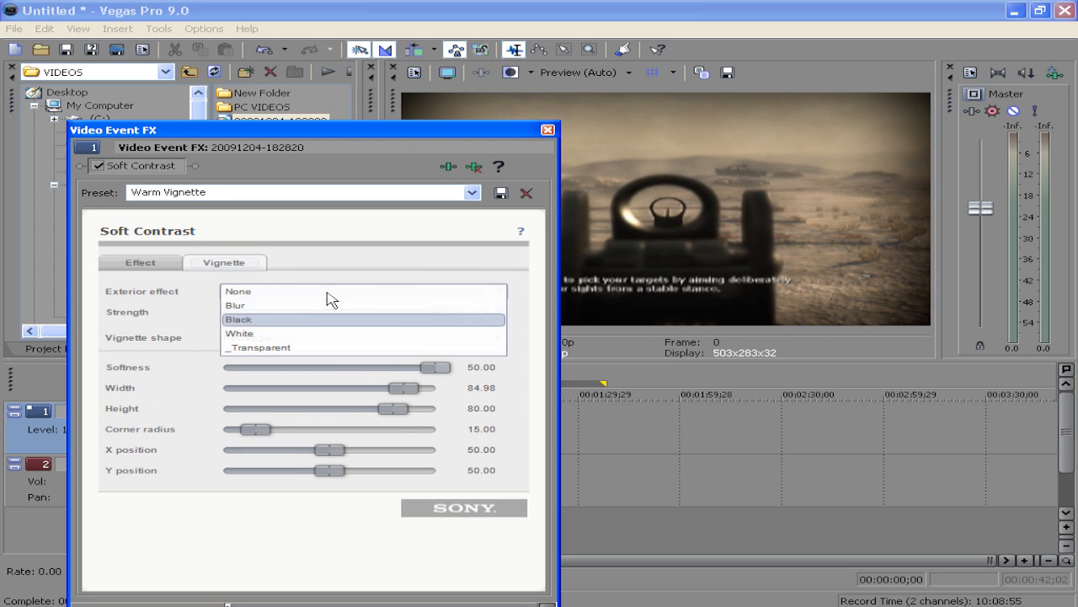
pyautogui.click(306, 308)
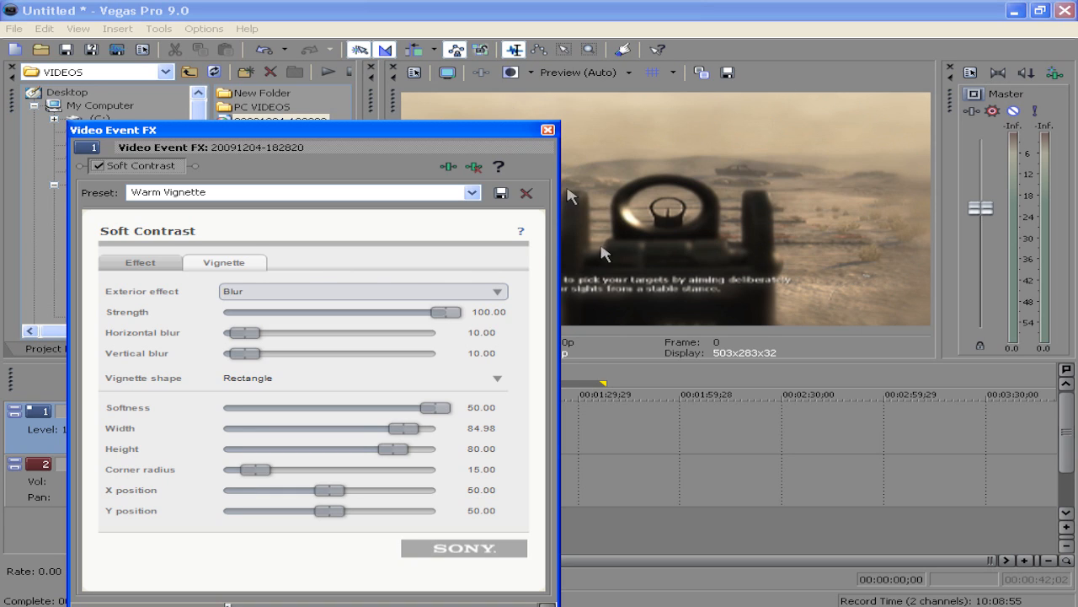
# Set the vignette strength to 70 and both horizontal and vertical blur to 5
pyautogui.click(487, 313)
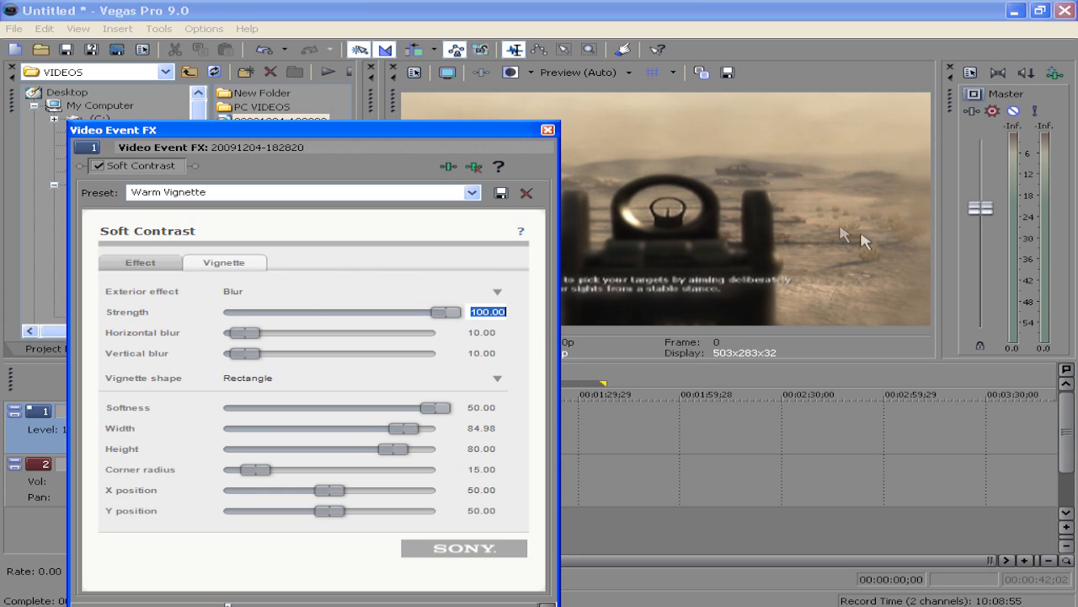
pyautogui.write('70')
pyautogui.press('Return')
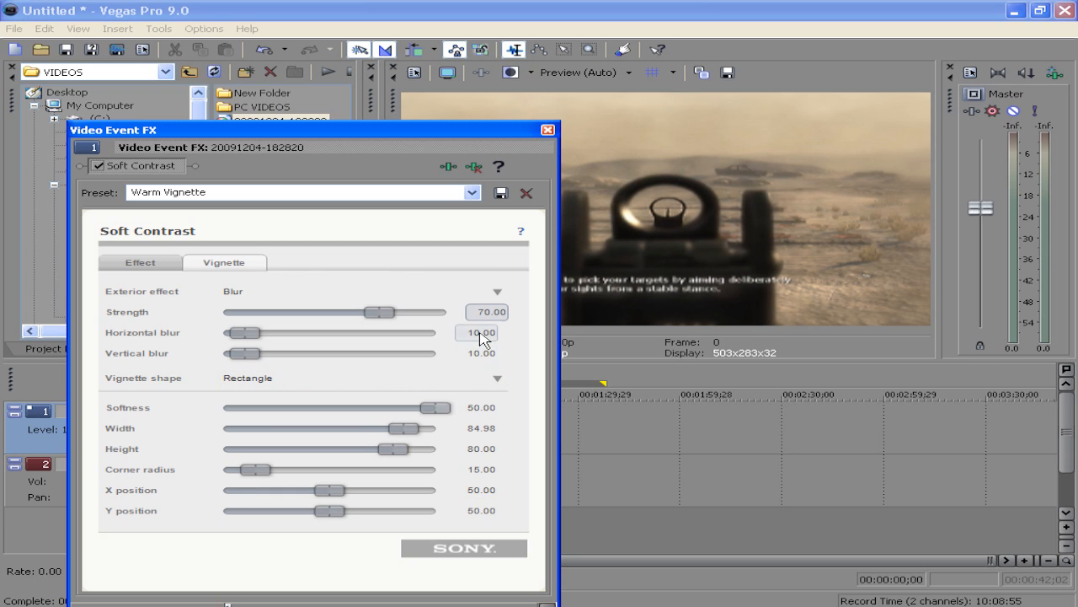
pyautogui.click(481, 333)
pyautogui.press('Return')
pyautogui.click(482, 354)
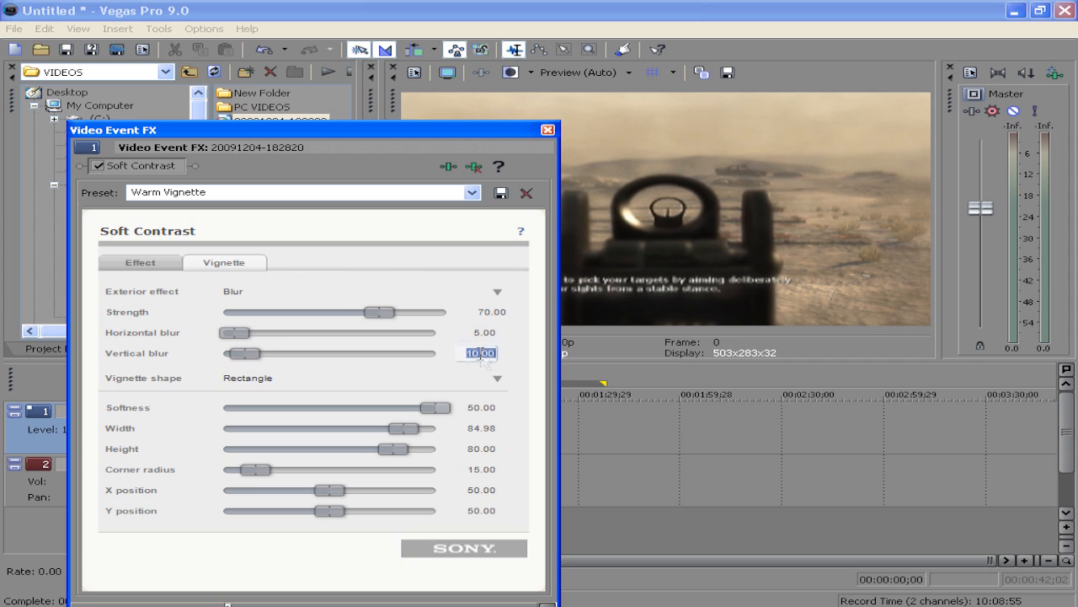
pyautogui.write('5')
pyautogui.press('Return')
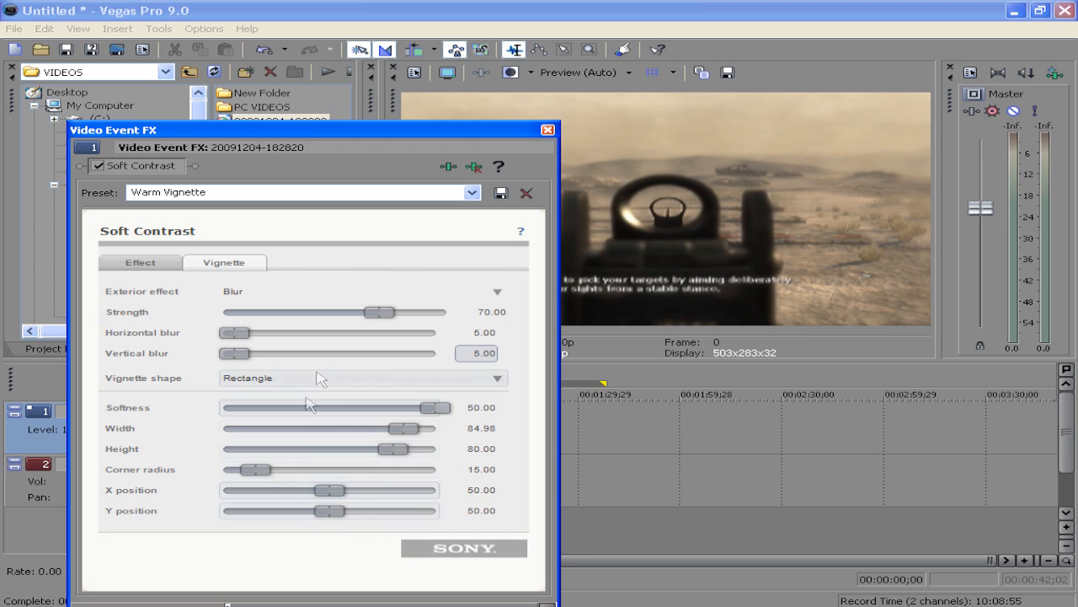
# Set the effect's contrast to 90 and diffusion to 30
pyautogui.click(136, 263)
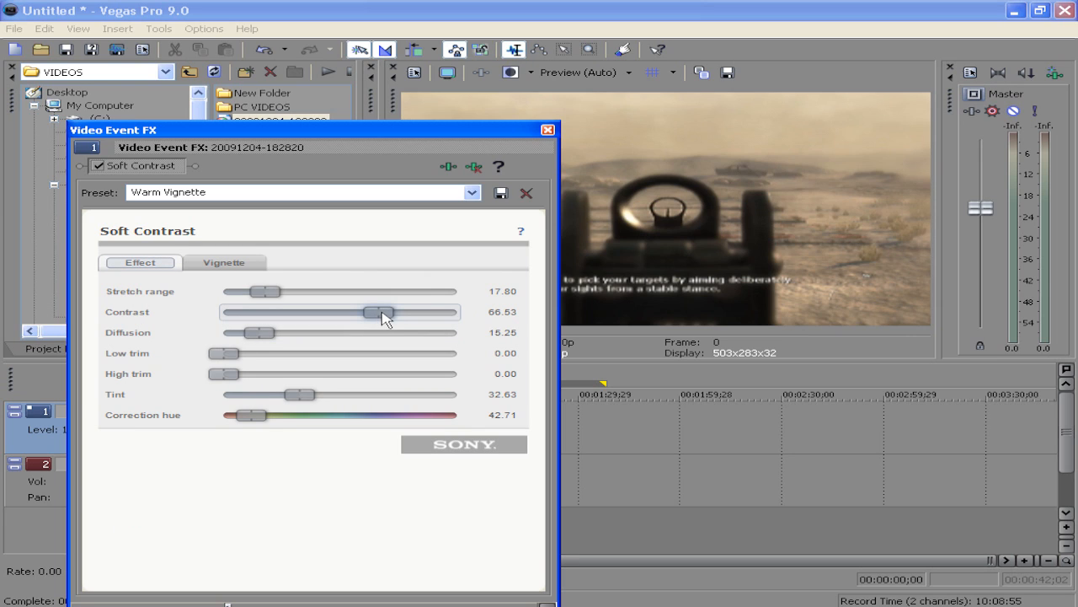
pyautogui.doubleClick(502, 312)
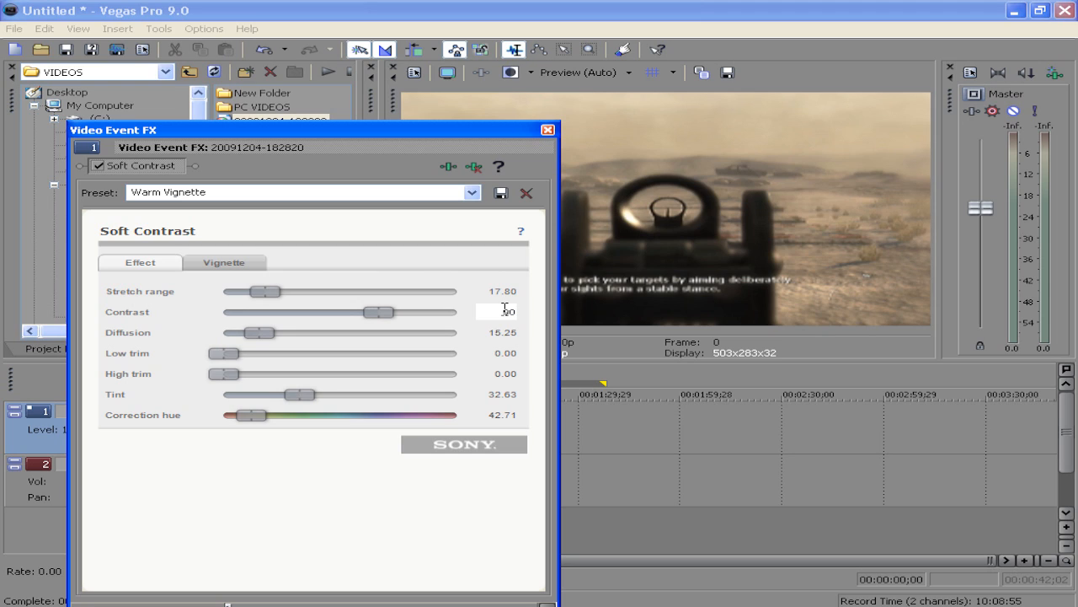
pyautogui.press('Return')
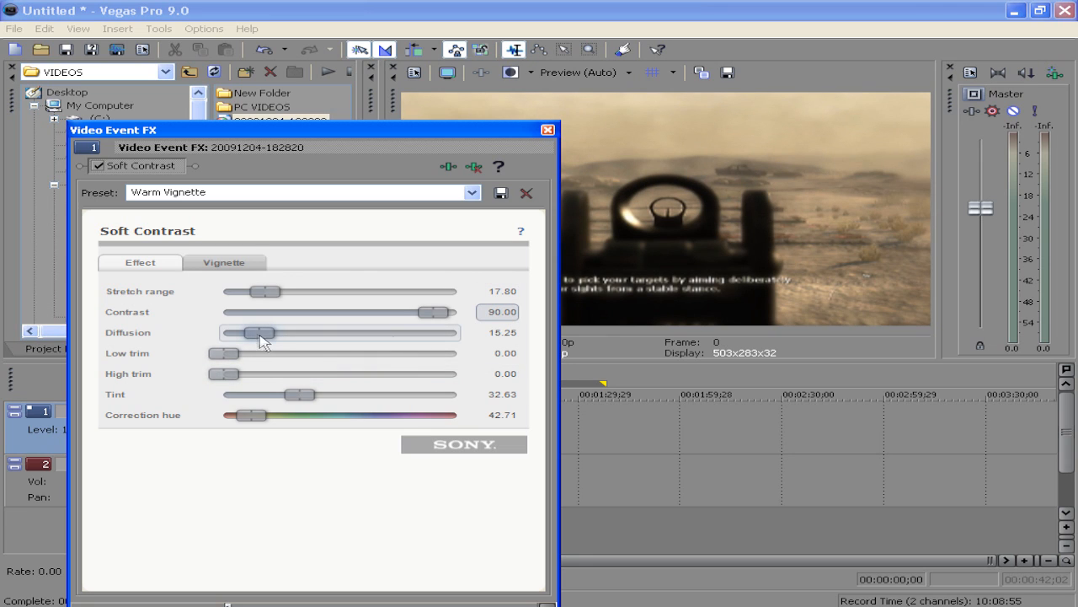
pyautogui.click(513, 330)
pyautogui.write('30')
pyautogui.press('Return')
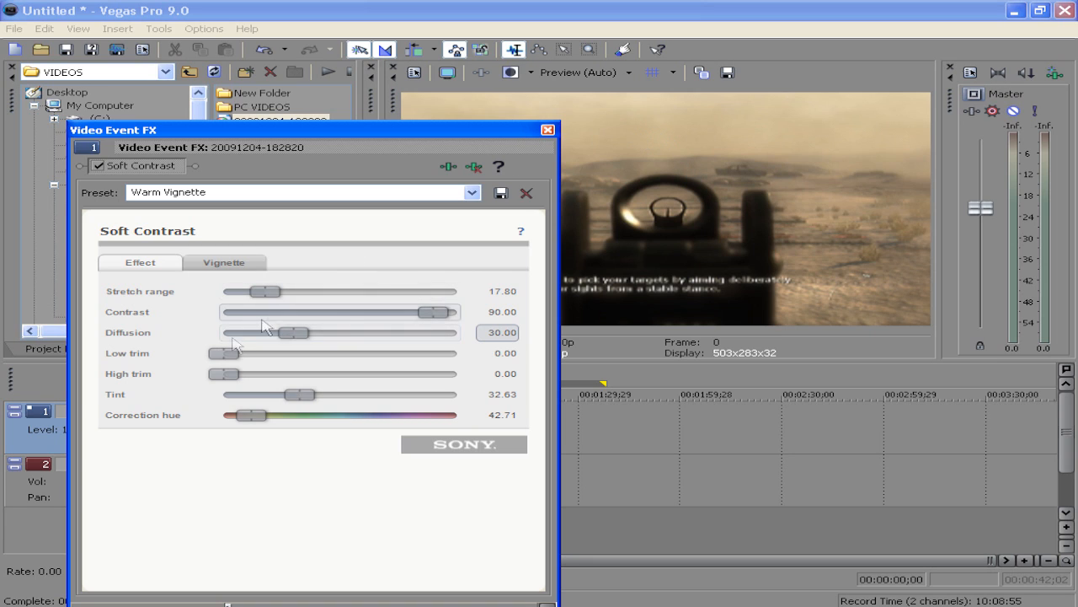
# Try the low and high trim sliders at maximum, then return both to zero
pyautogui.moveTo(217, 357); pyautogui.dragTo(468, 355)
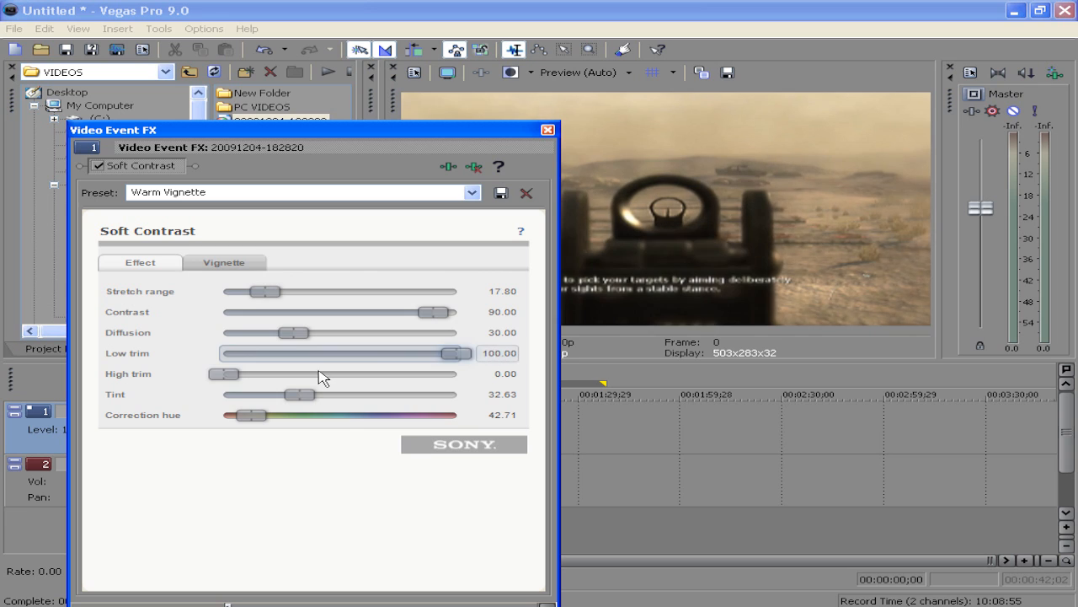
pyautogui.moveTo(224, 374); pyautogui.dragTo(493, 374)
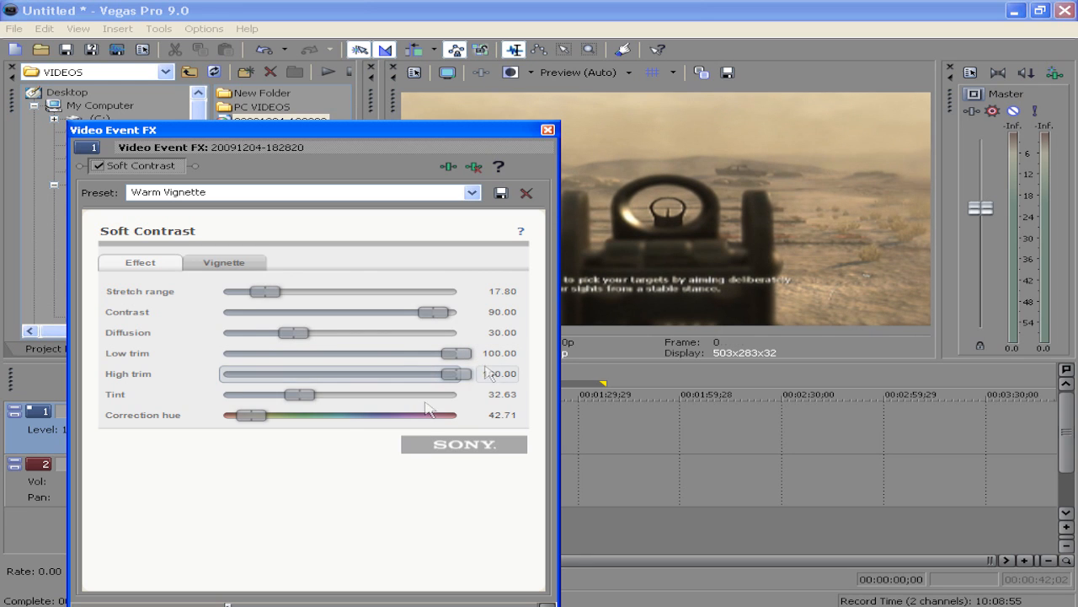
pyautogui.moveTo(456, 374); pyautogui.dragTo(159, 373)
pyautogui.moveTo(456, 354); pyautogui.dragTo(449, 354)
pyautogui.moveTo(164, 338); pyautogui.dragTo(161, 339)
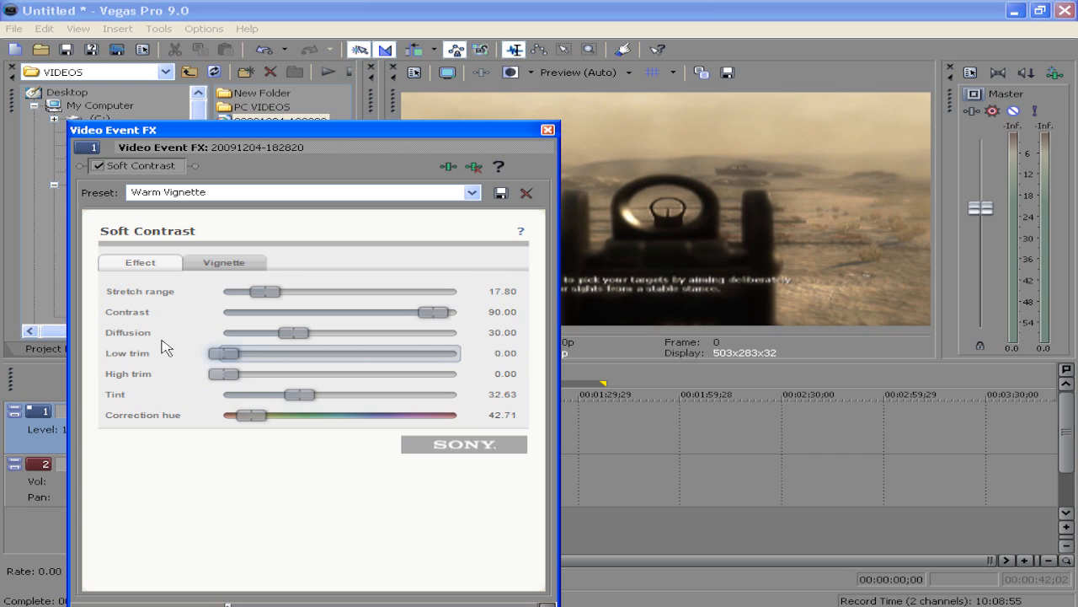
# Set both the low trim and the high trim to 5
pyautogui.click(509, 352)
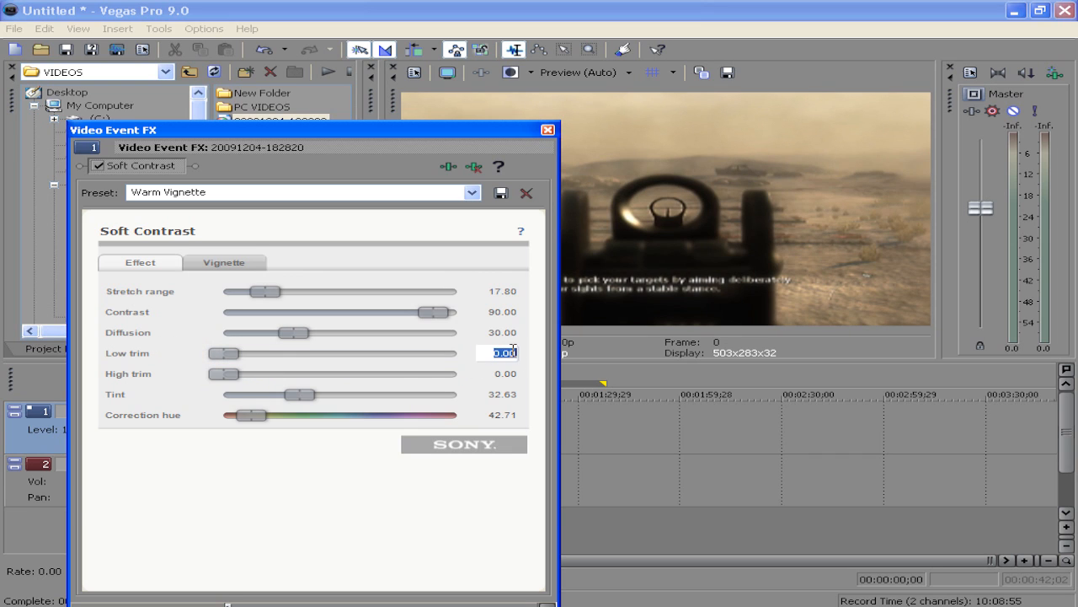
pyautogui.write('5')
pyautogui.press('Return')
pyautogui.click(499, 371)
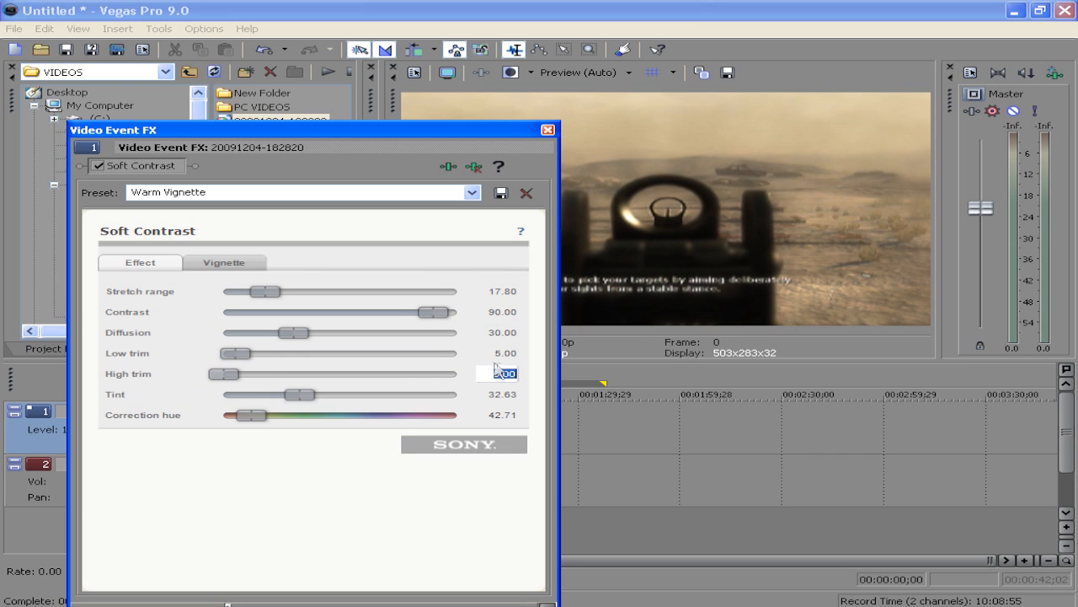
pyautogui.write('55')
pyautogui.press('Return')
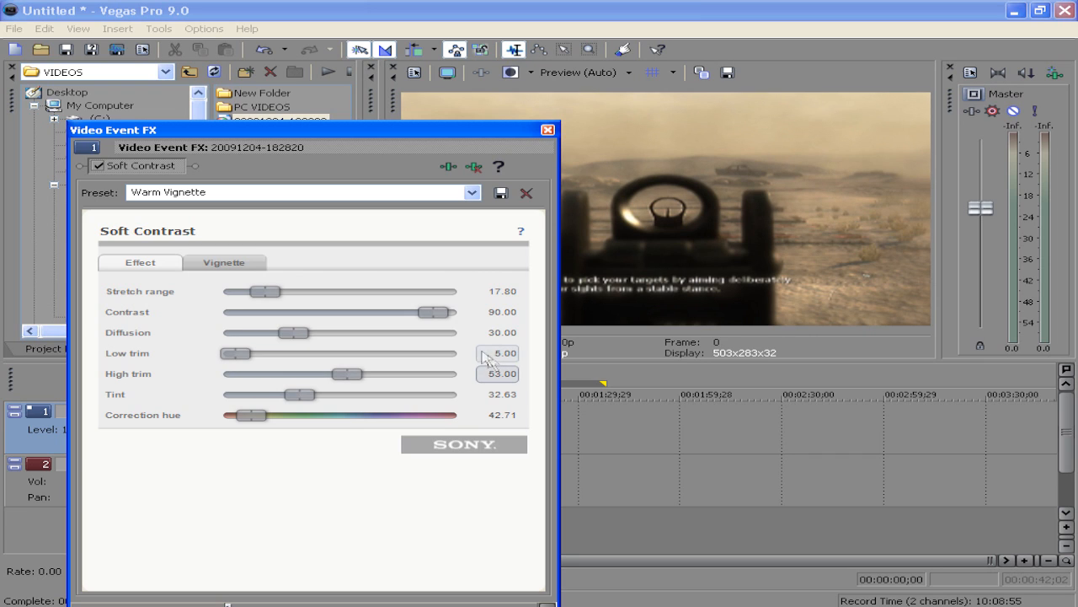
pyautogui.click(498, 369)
pyautogui.write('5')
pyautogui.press('Return')
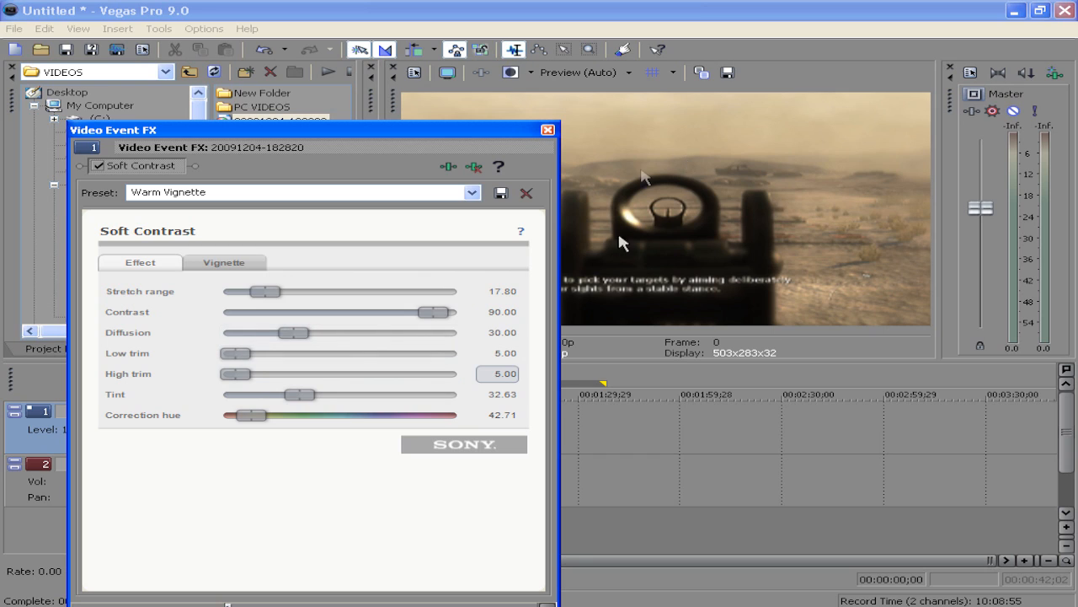
# Close the Video Event FX window and open the Render As dialog
pyautogui.click(358, 194)
pyautogui.click(472, 192)
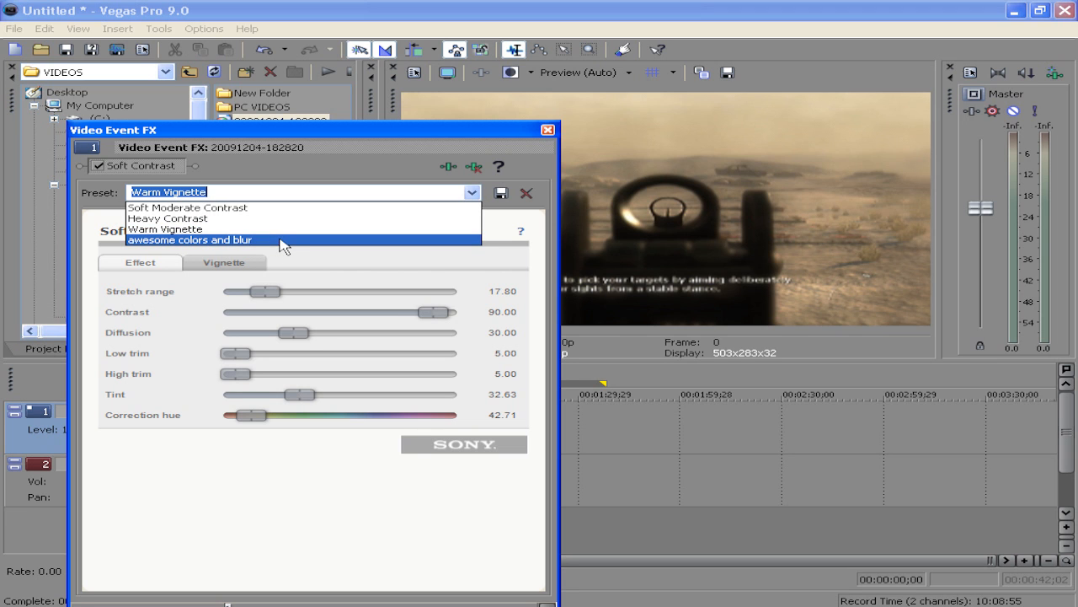
pyautogui.click(417, 132)
pyautogui.click(546, 131)
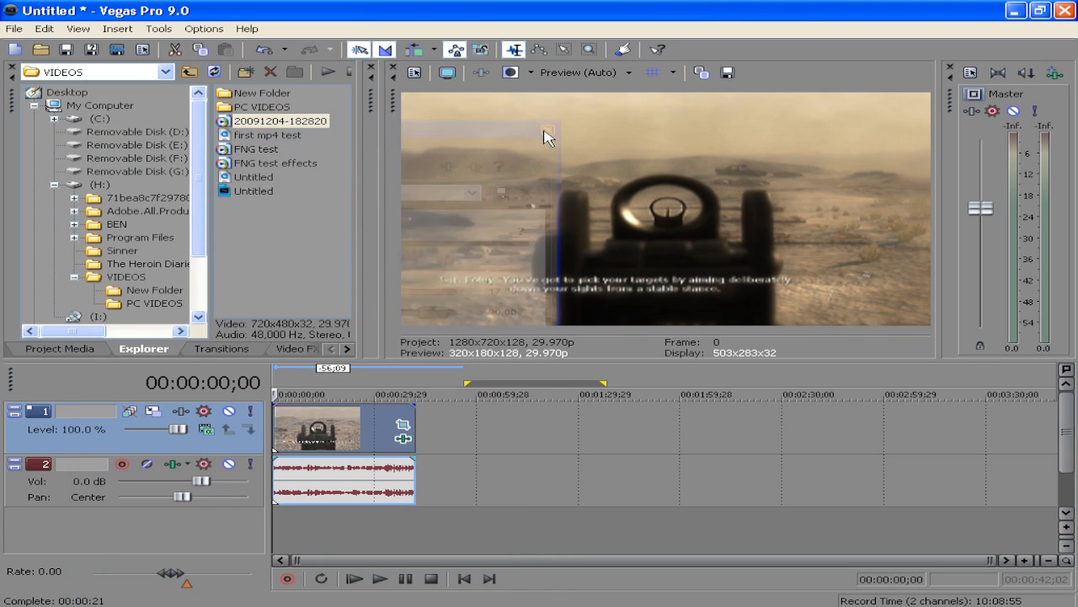
pyautogui.click(14, 29)
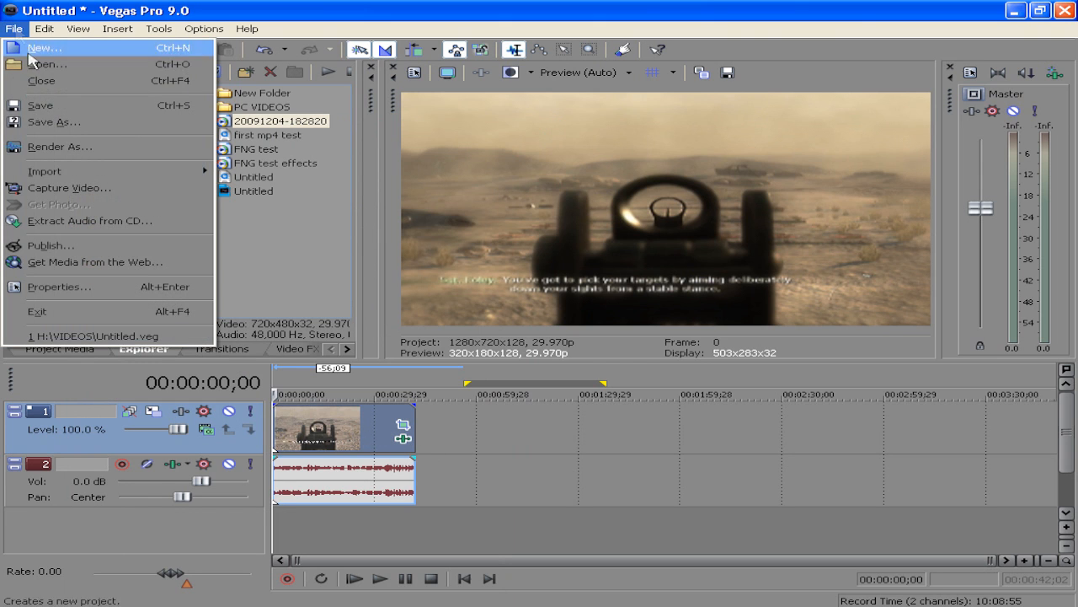
pyautogui.click(63, 148)
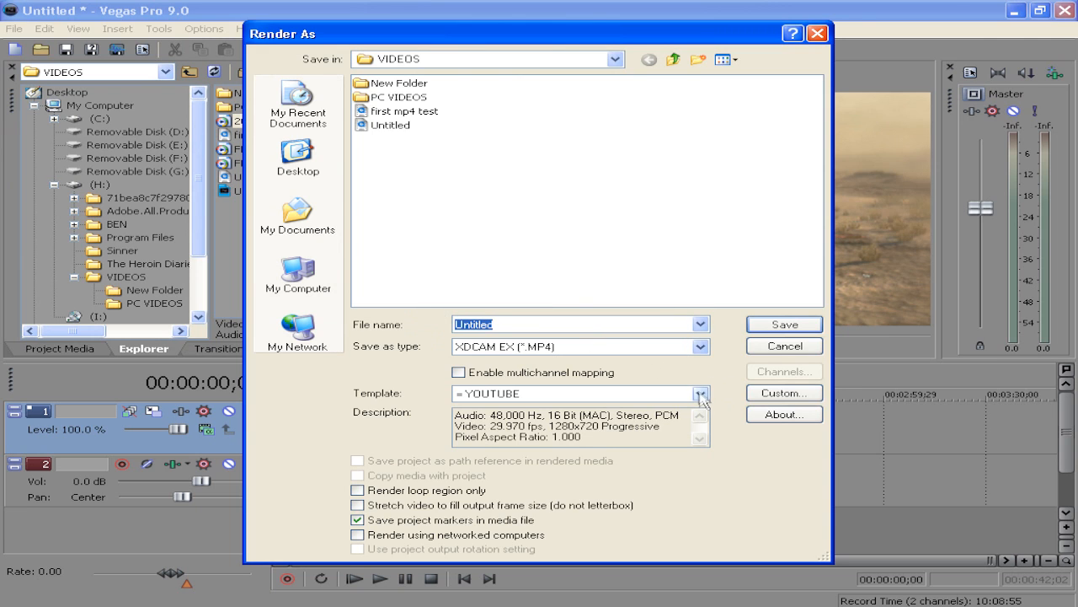
# Choose XDCAM EX (*.MP4) as the output type and the HQ 1280x720-24p, 35 Mbps VBR template
pyautogui.click(701, 347)
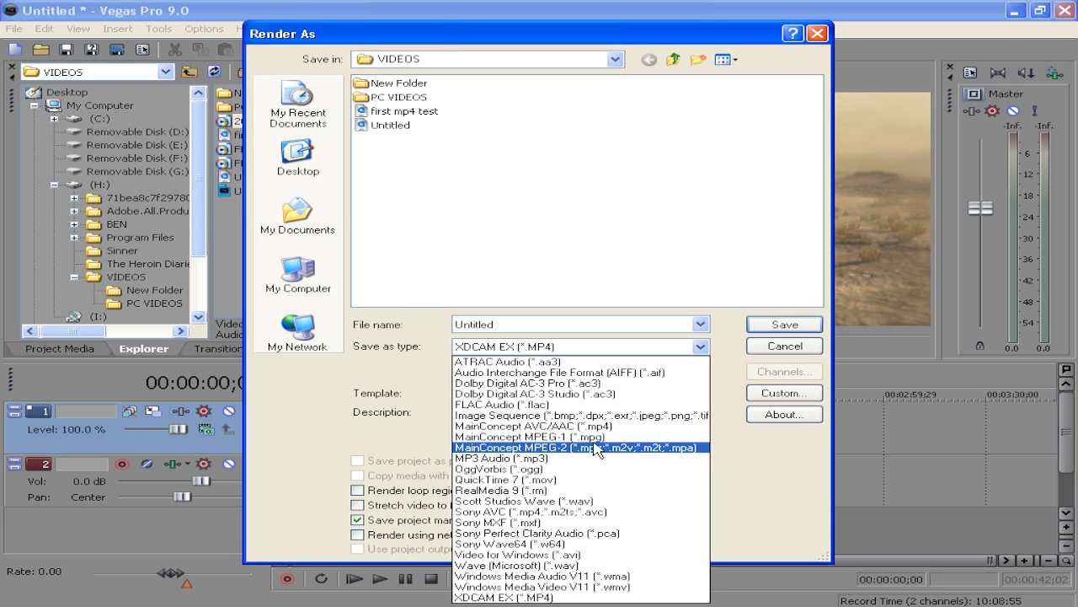
pyautogui.click(523, 597)
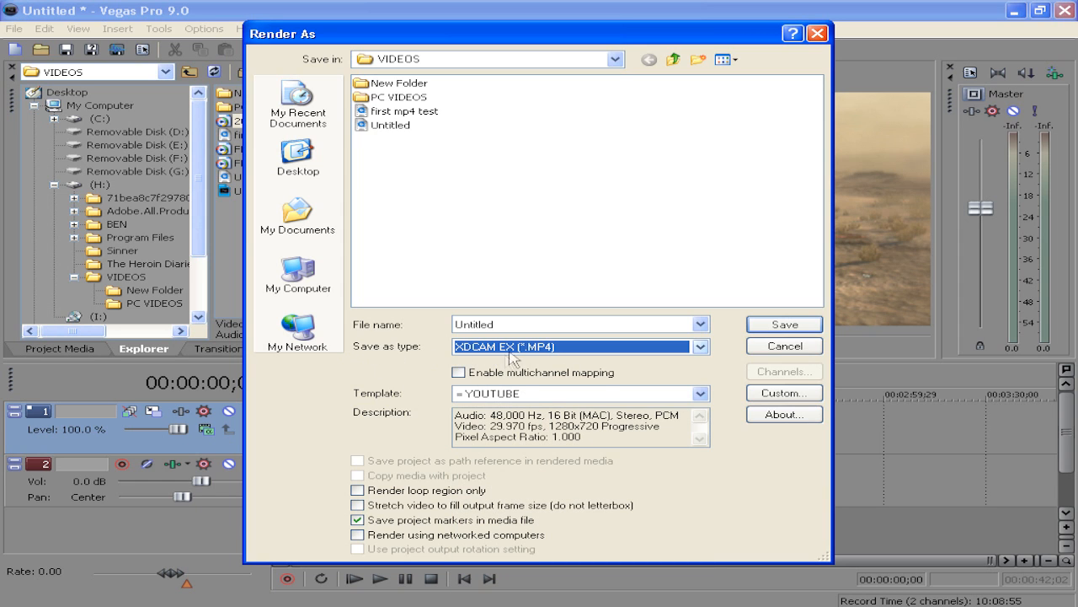
pyautogui.click(683, 397)
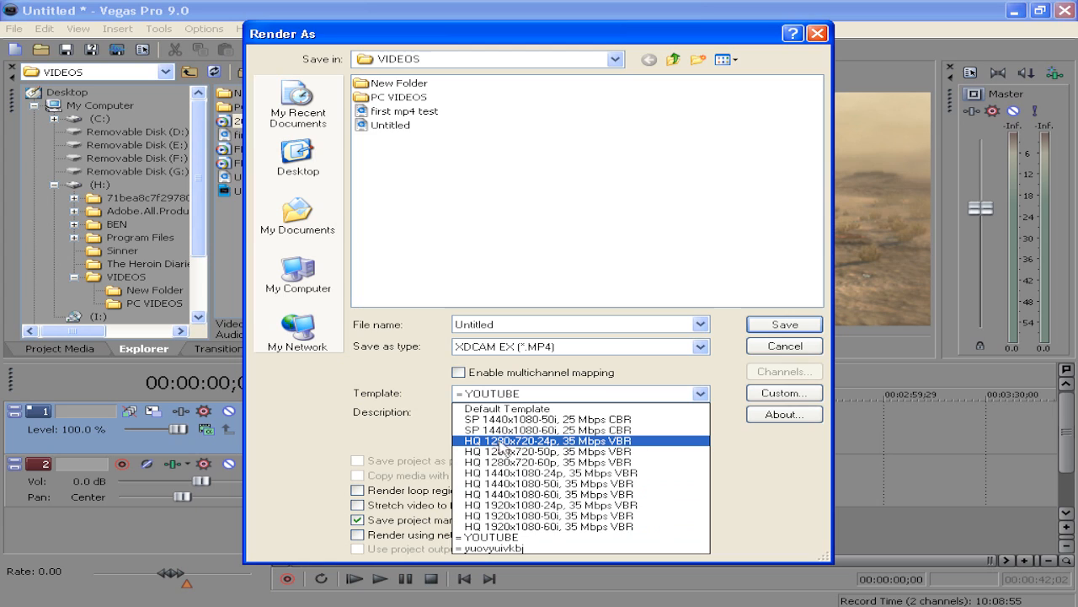
pyautogui.click(578, 441)
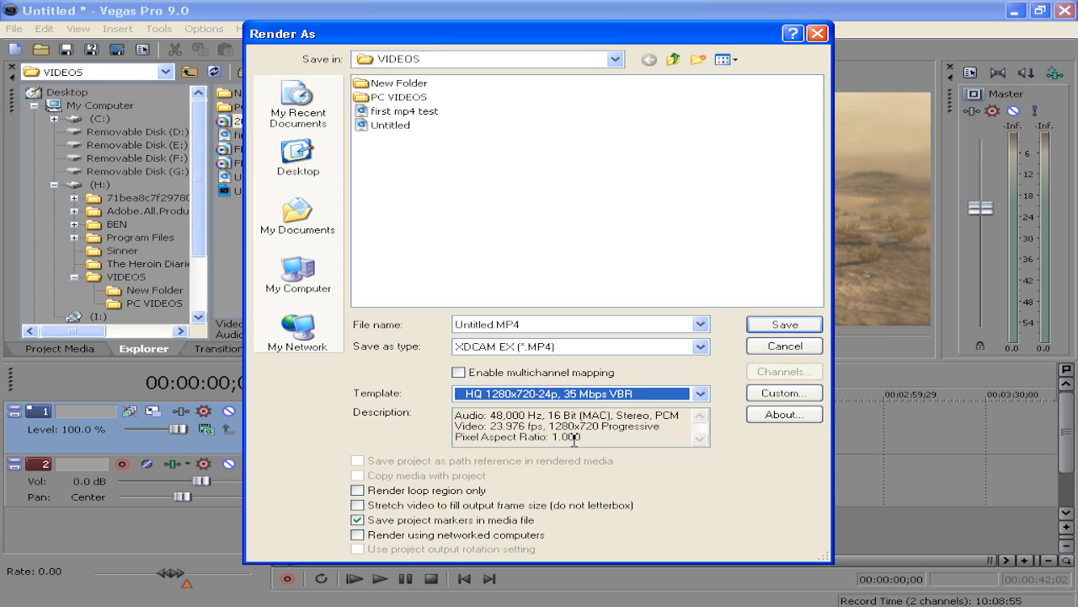
# Open the custom settings, set the frame rate to 29.970 and turn off Prioritize quality over speed
pyautogui.click(768, 396)
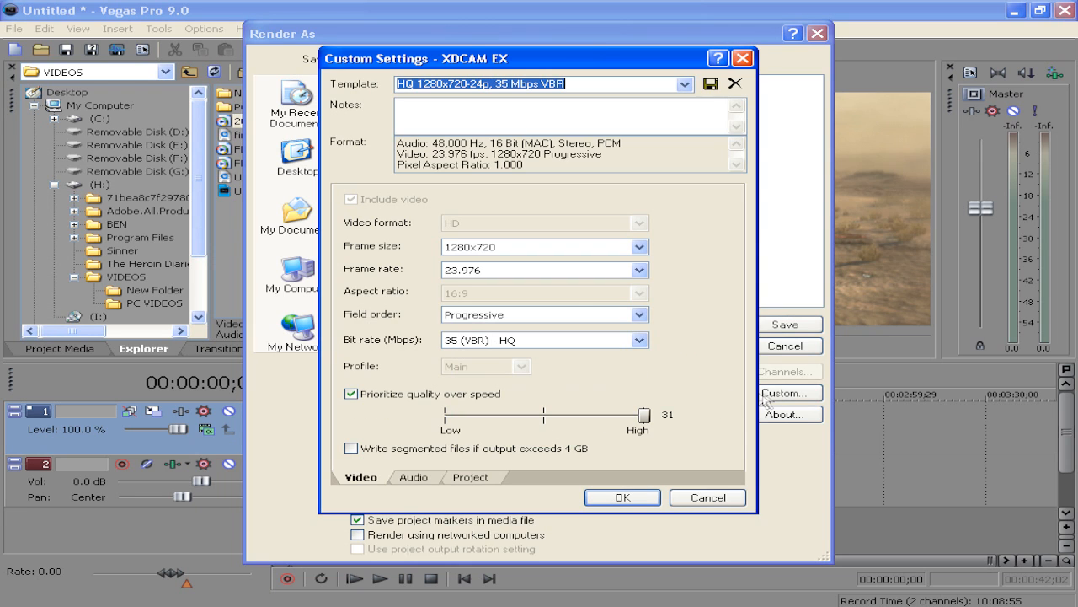
pyautogui.click(639, 270)
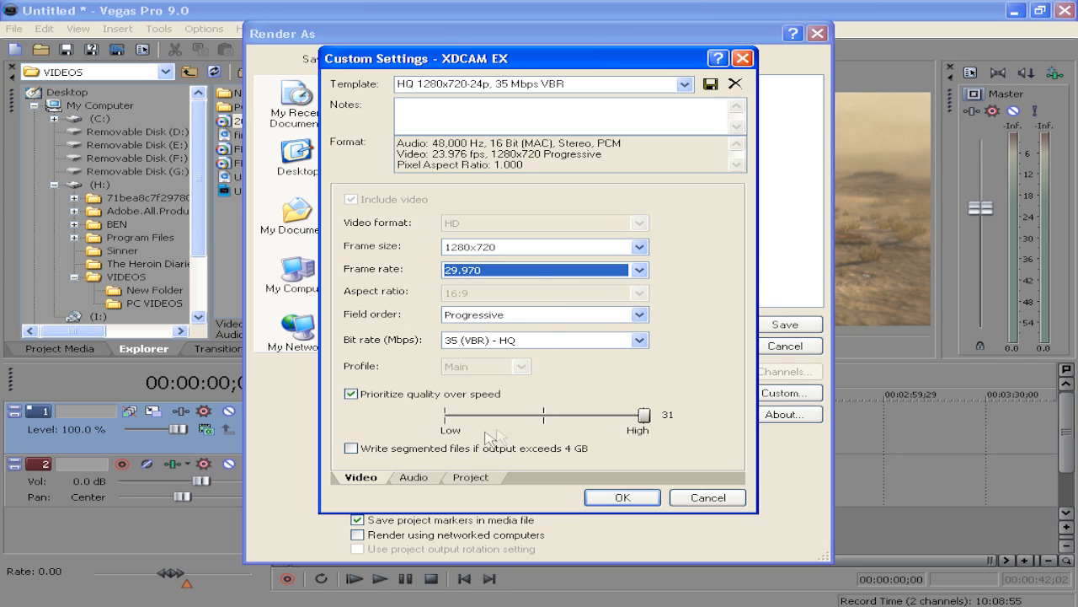
pyautogui.click(352, 395)
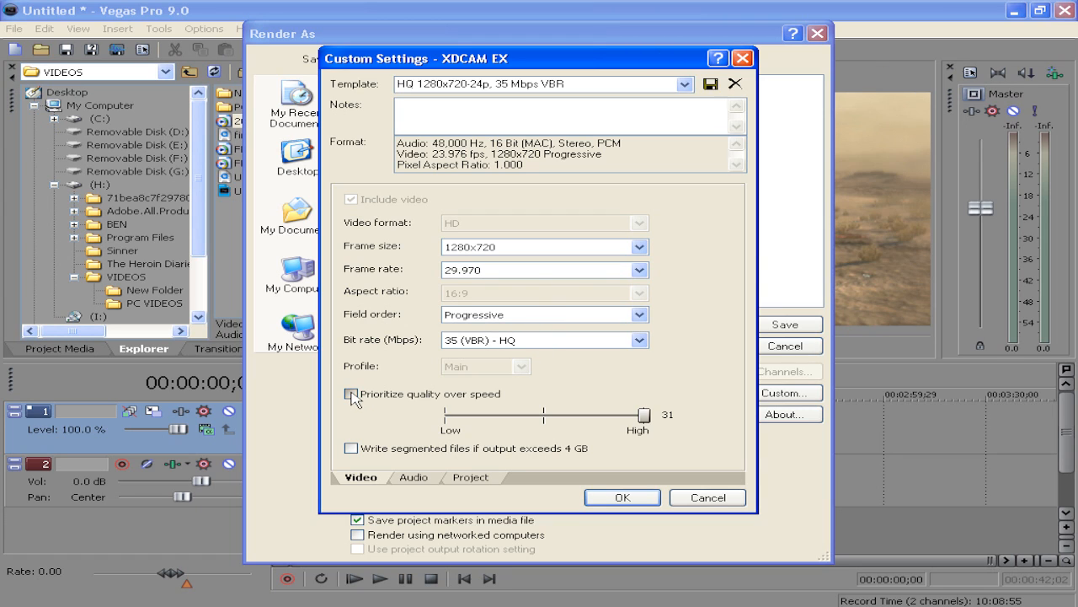
pyautogui.click(415, 477)
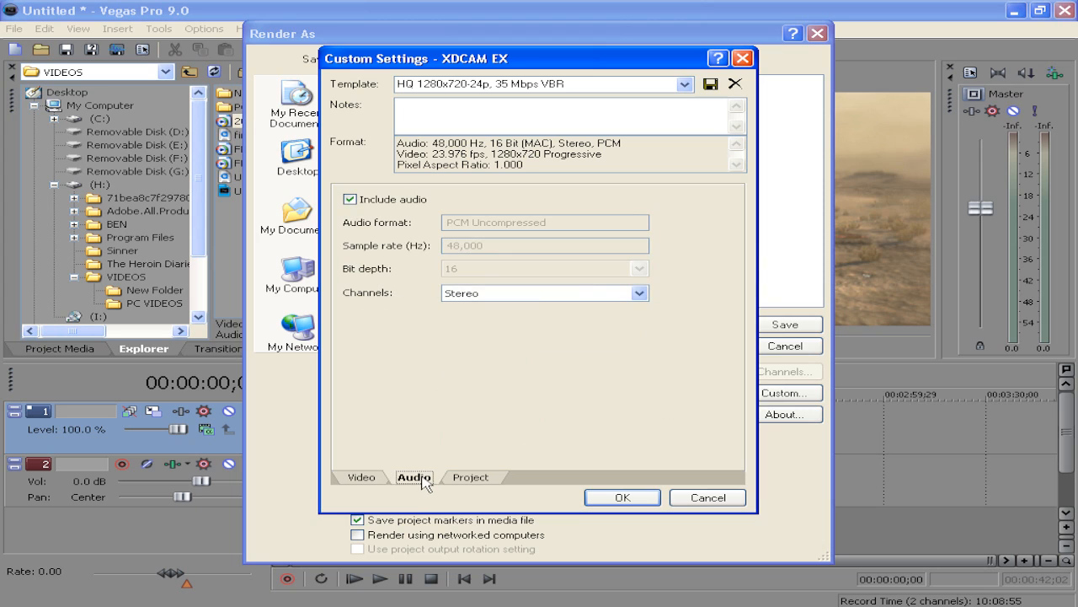
pyautogui.click(640, 292)
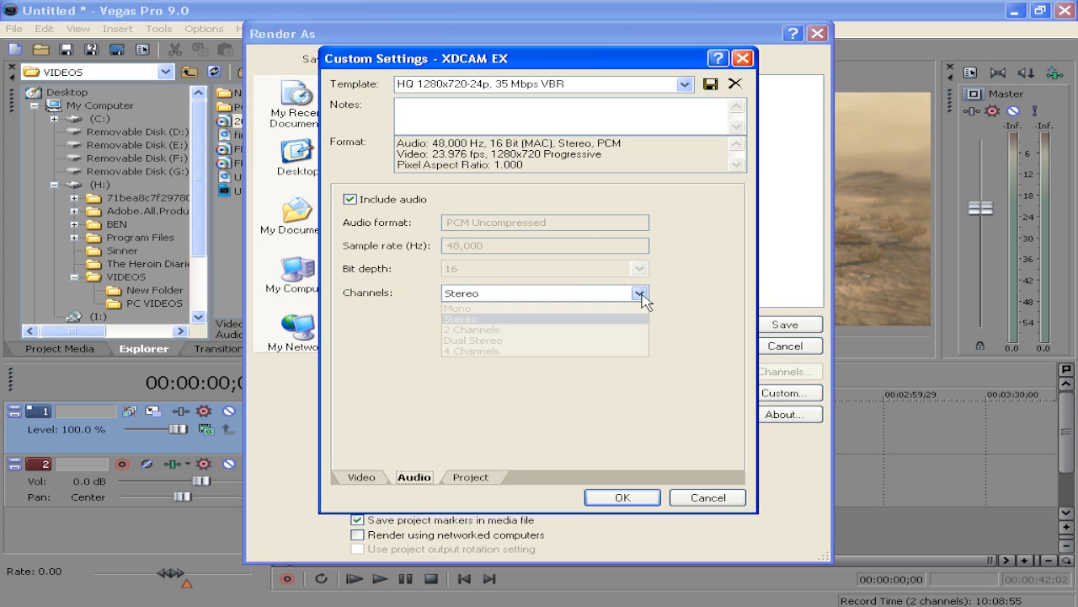
pyautogui.click(692, 327)
# Set the project video rendering quality to Best
pyautogui.click(469, 477)
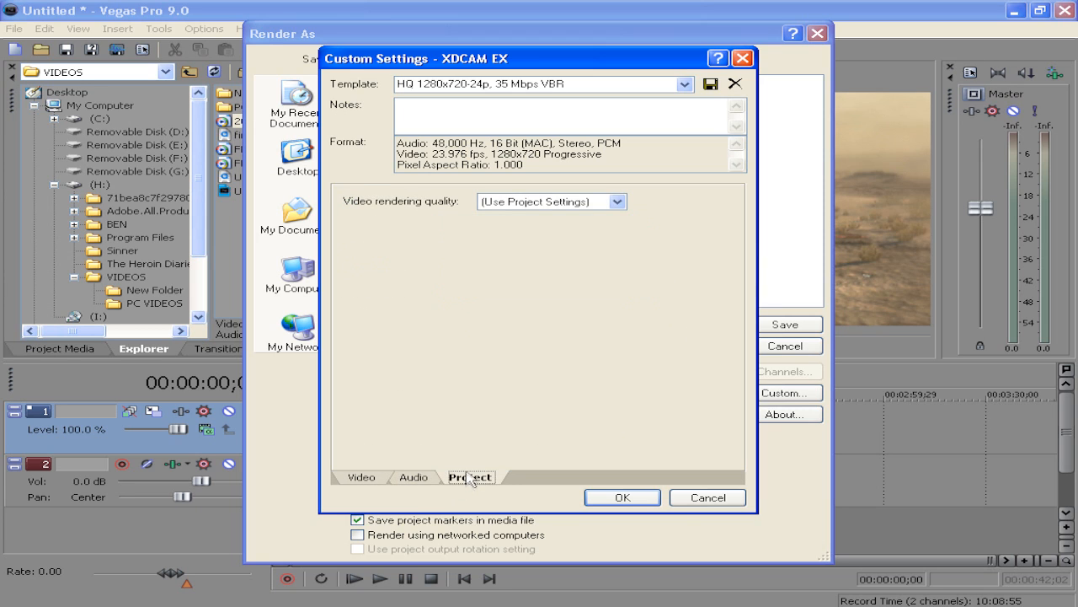
pyautogui.click(618, 203)
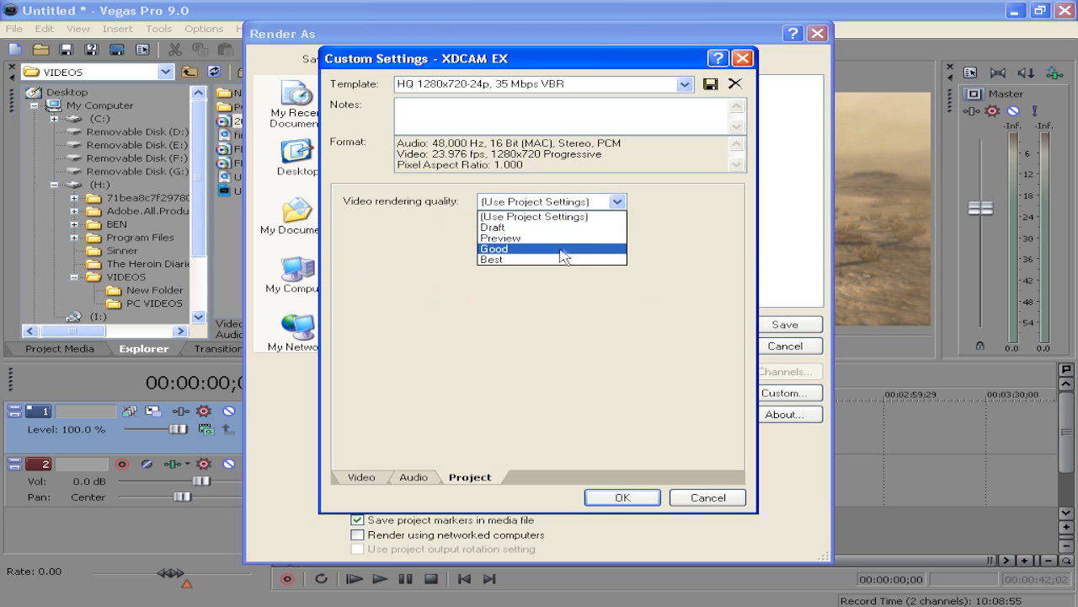
pyautogui.click(526, 217)
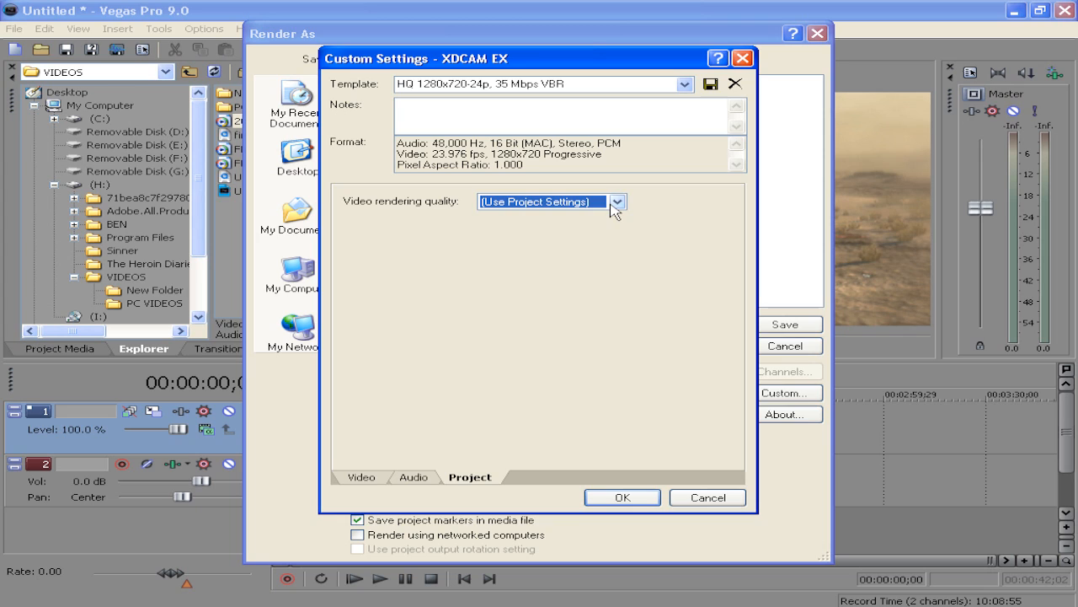
pyautogui.click(618, 202)
pyautogui.click(567, 261)
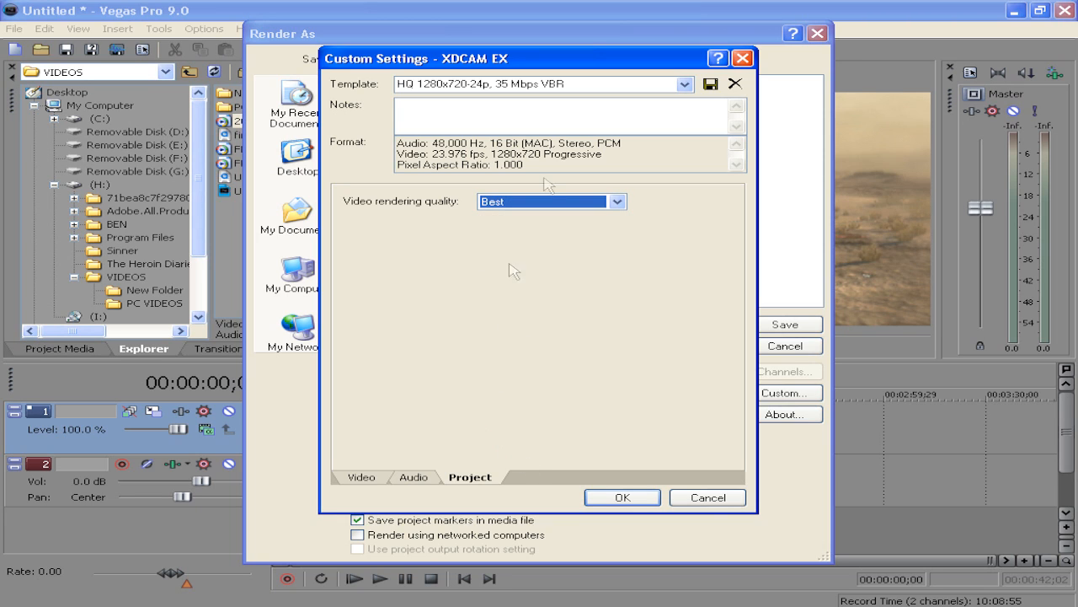
# Save the custom settings as a template named vghjvghjvghj and confirm the custom settings
pyautogui.click(577, 85)
pyautogui.write('vghjvghjvghj')
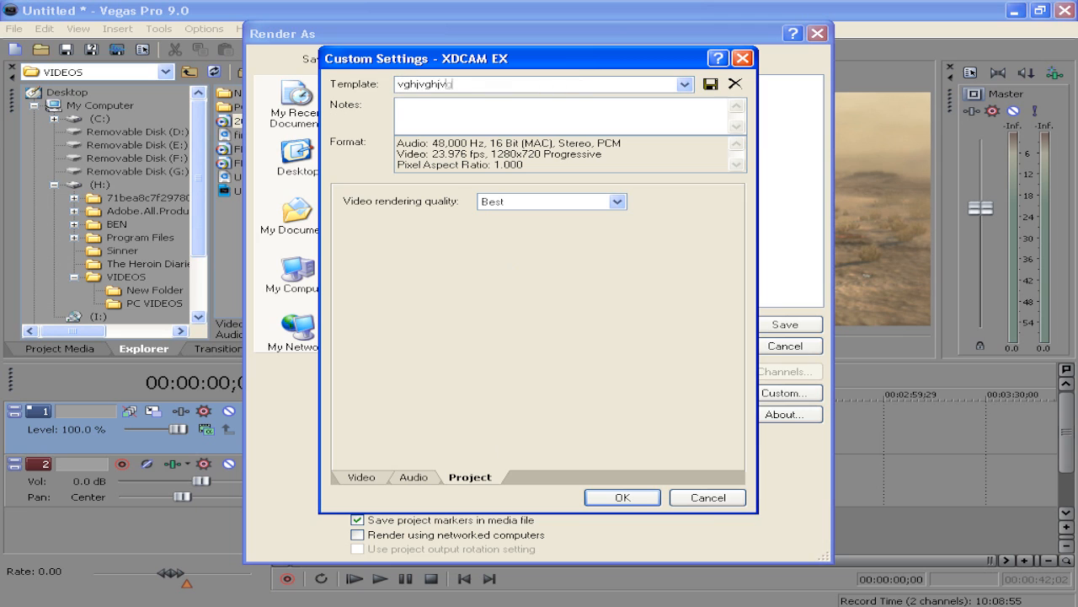
pyautogui.click(710, 85)
pyautogui.click(617, 497)
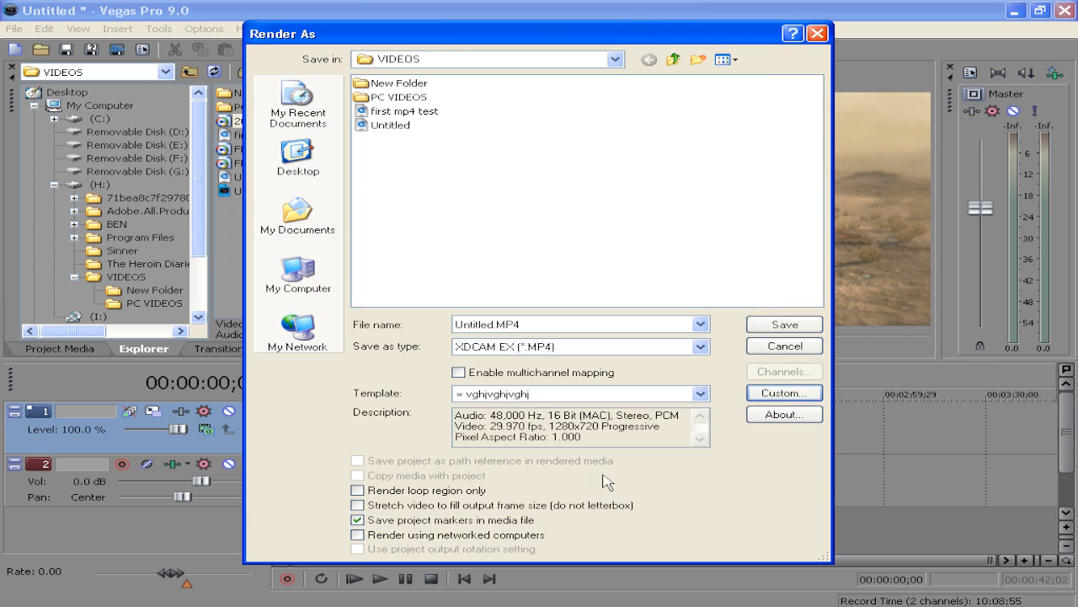
# Close the Render As dialog and minimize the program window
pyautogui.click(700, 394)
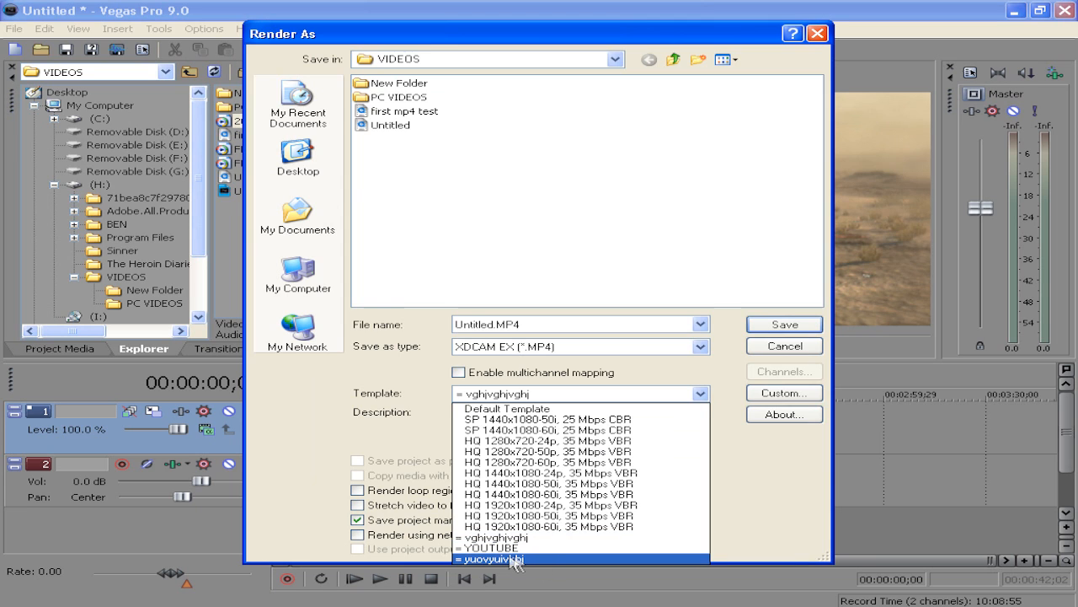
pyautogui.click(579, 304)
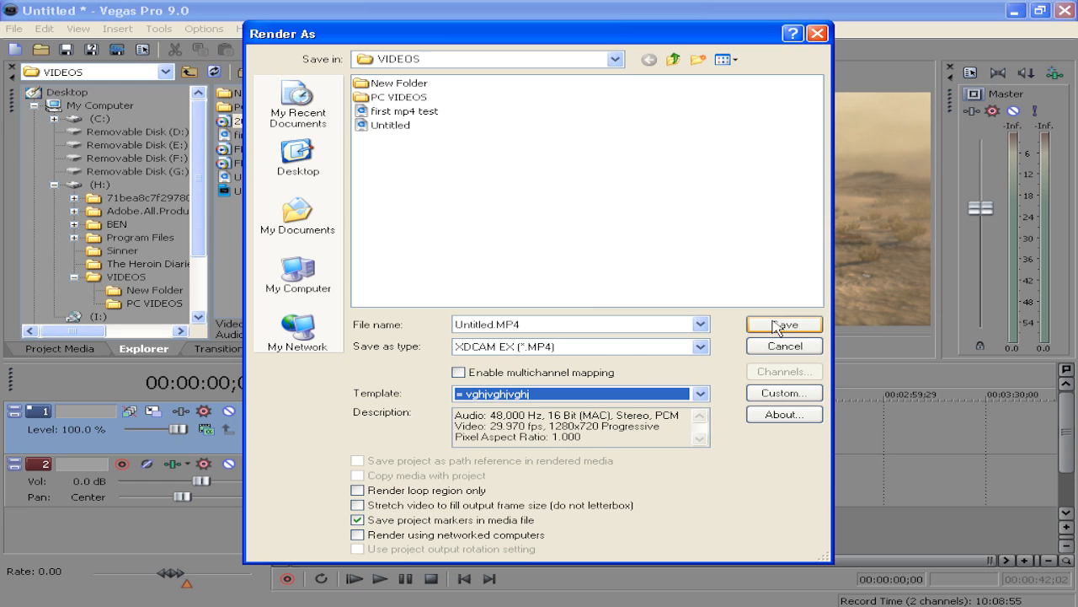
pyautogui.click(771, 346)
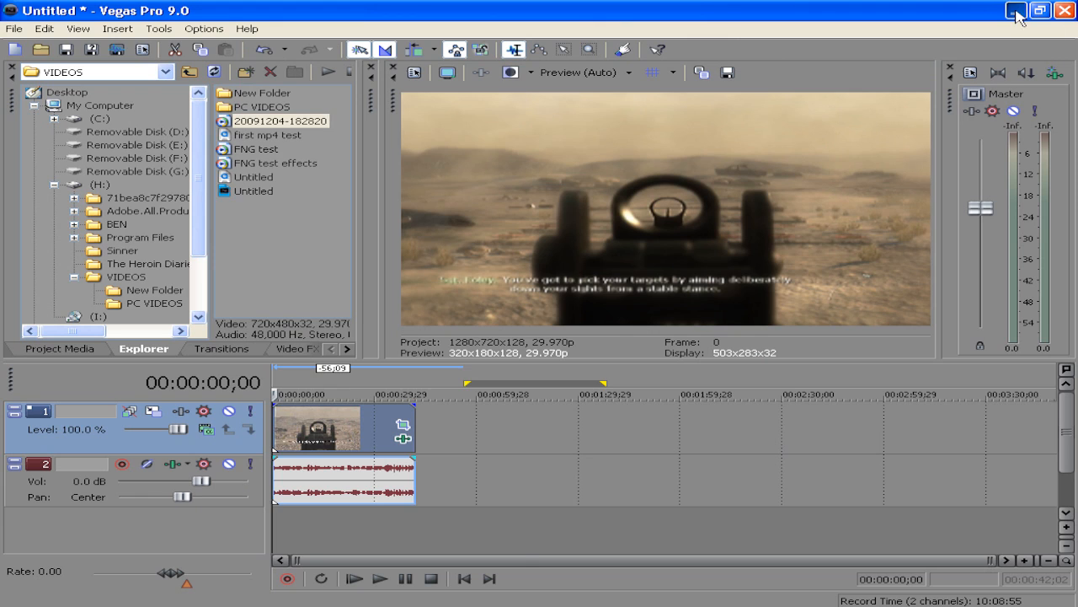
pyautogui.click(1016, 12)
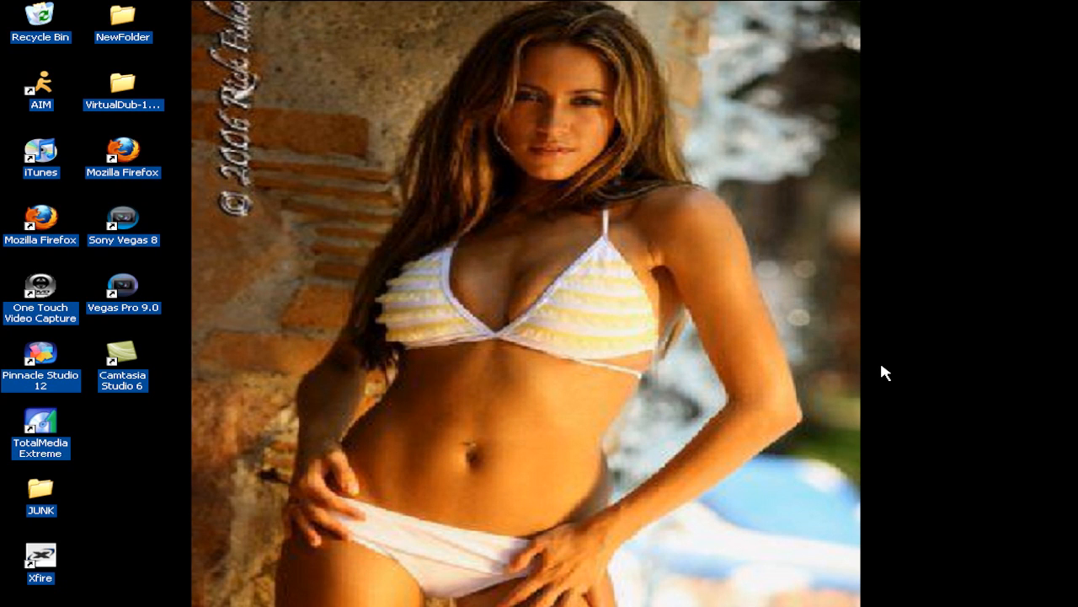